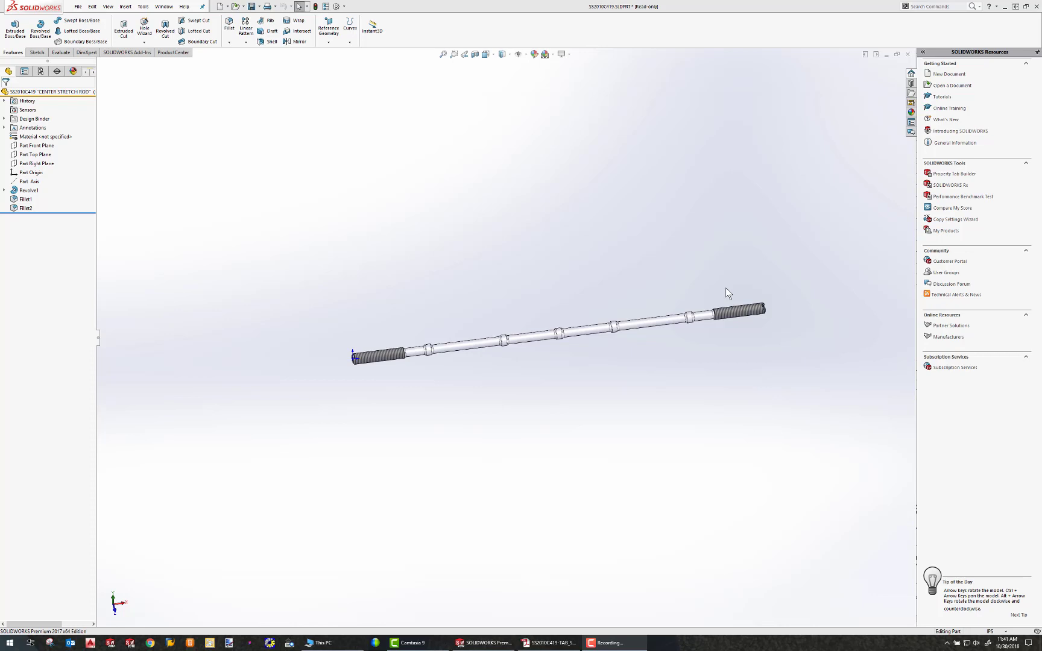
Inspect the center stretch rod, its Revolve1 sketch and the fillets around the raised lobes.
{"action": "middle_click_drag", "start_coordinate": [651, 302], "coordinate": [691, 317]}
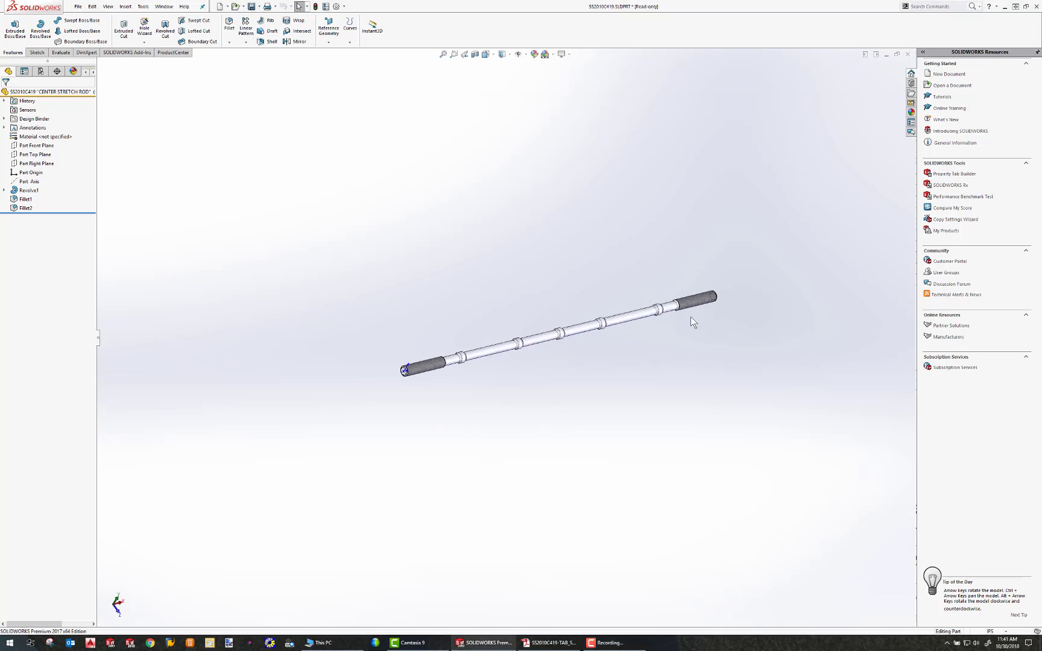
{"action": "scroll", "coordinate": [609, 330], "scroll_direction": "down", "scroll_amount": 3}
{"action": "middle_click_drag", "start_coordinate": [535, 317], "coordinate": [477, 333]}
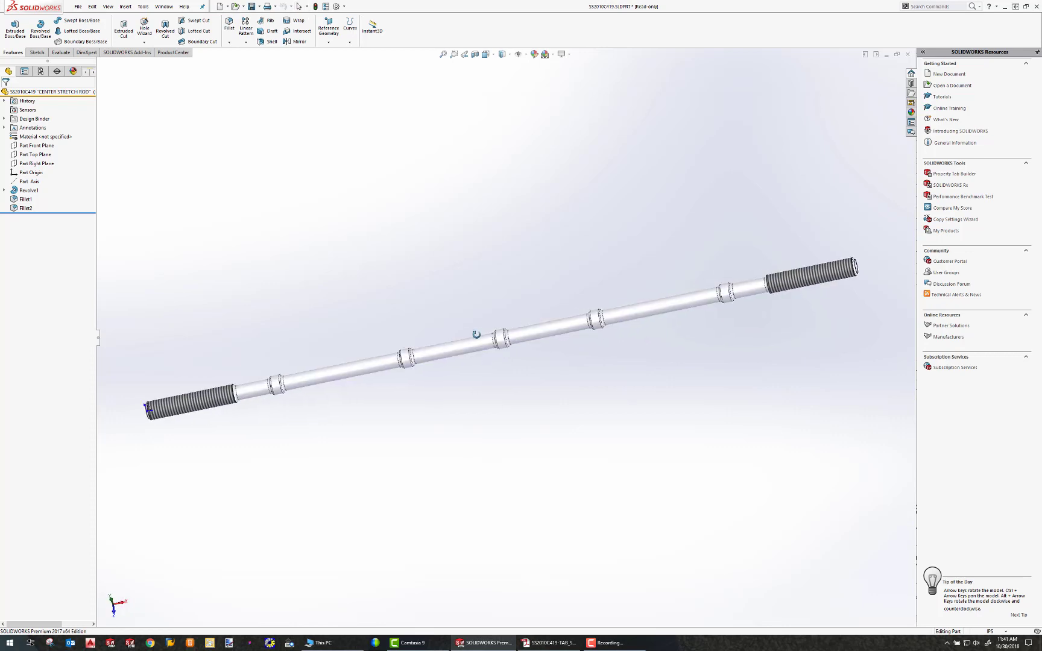
{"action": "left_click", "coordinate": [18, 191]}
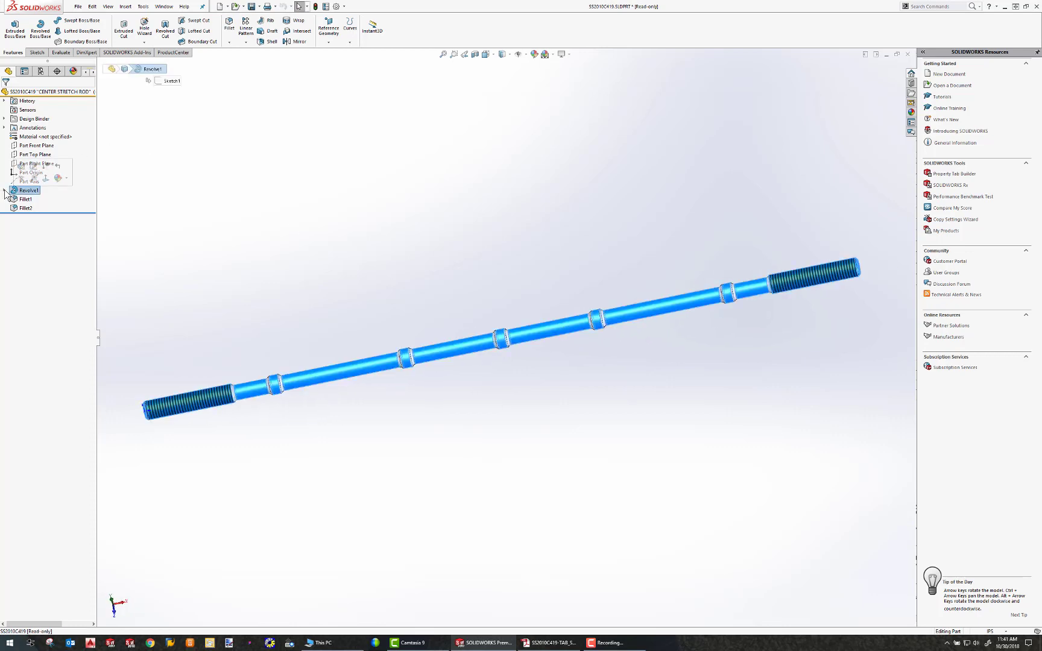
{"action": "left_click", "coordinate": [5, 191]}
{"action": "left_click", "coordinate": [36, 199]}
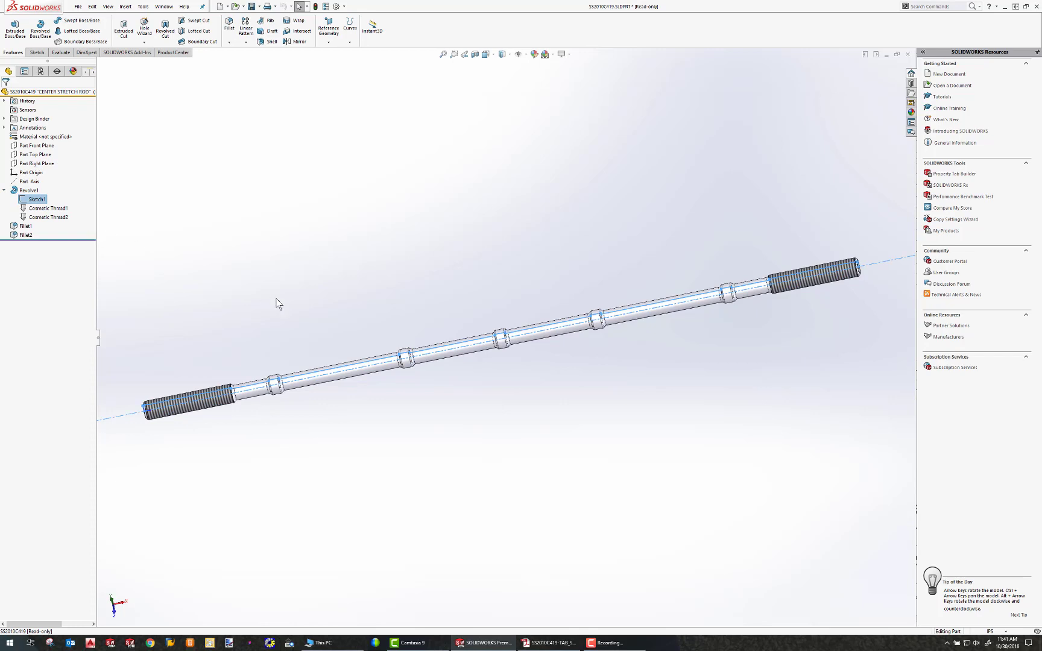
{"action": "left_click", "coordinate": [25, 235]}
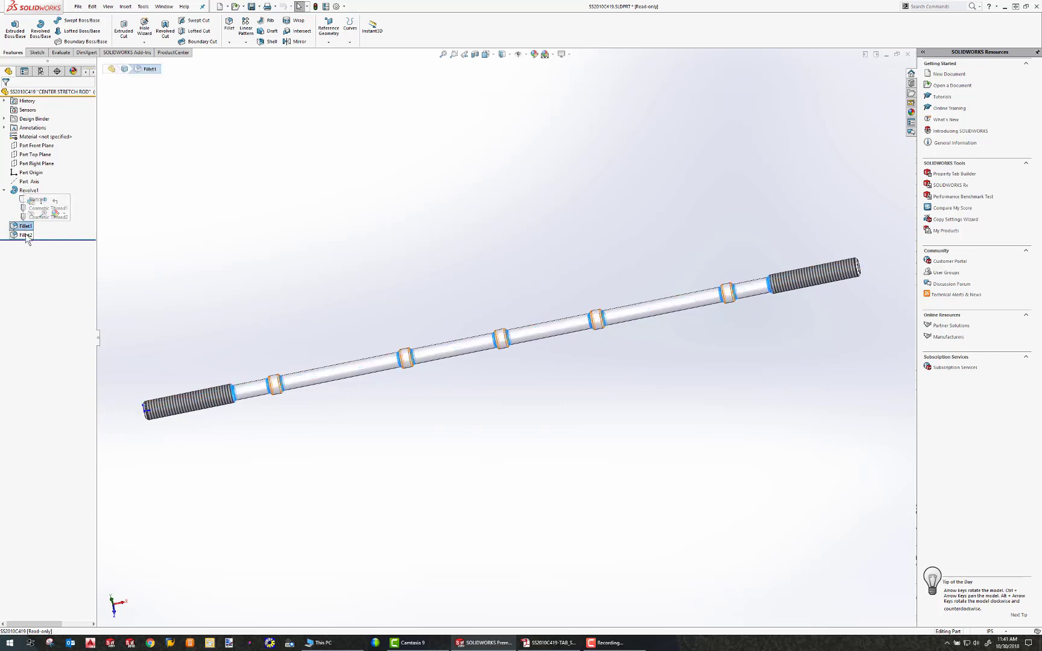
{"action": "scroll", "coordinate": [530, 345], "scroll_direction": "down", "scroll_amount": 8}
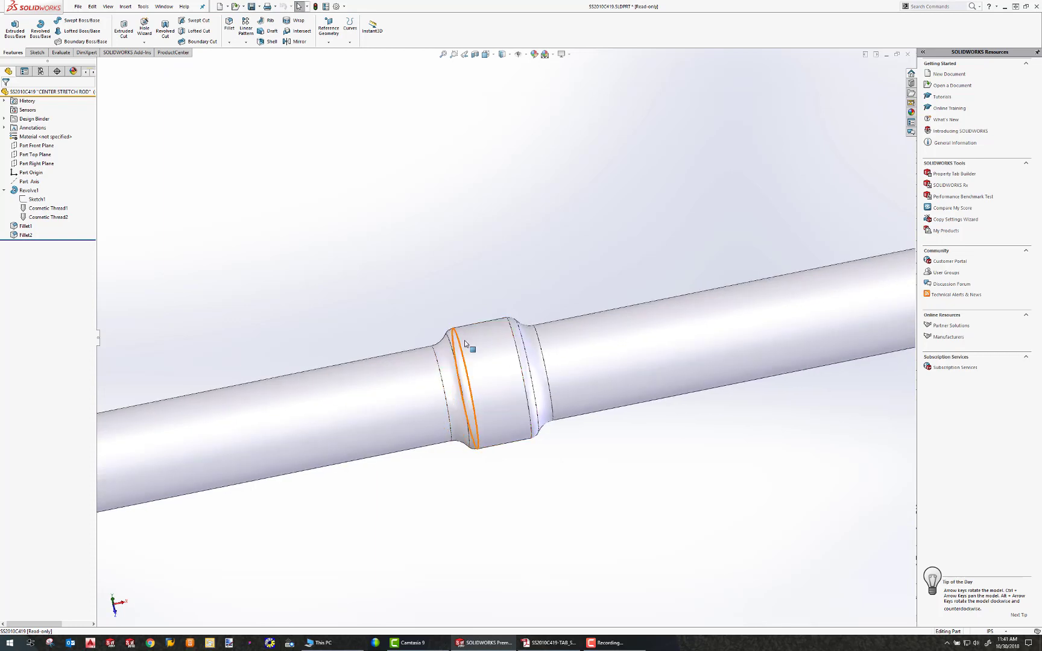
{"action": "key", "text": "f"}
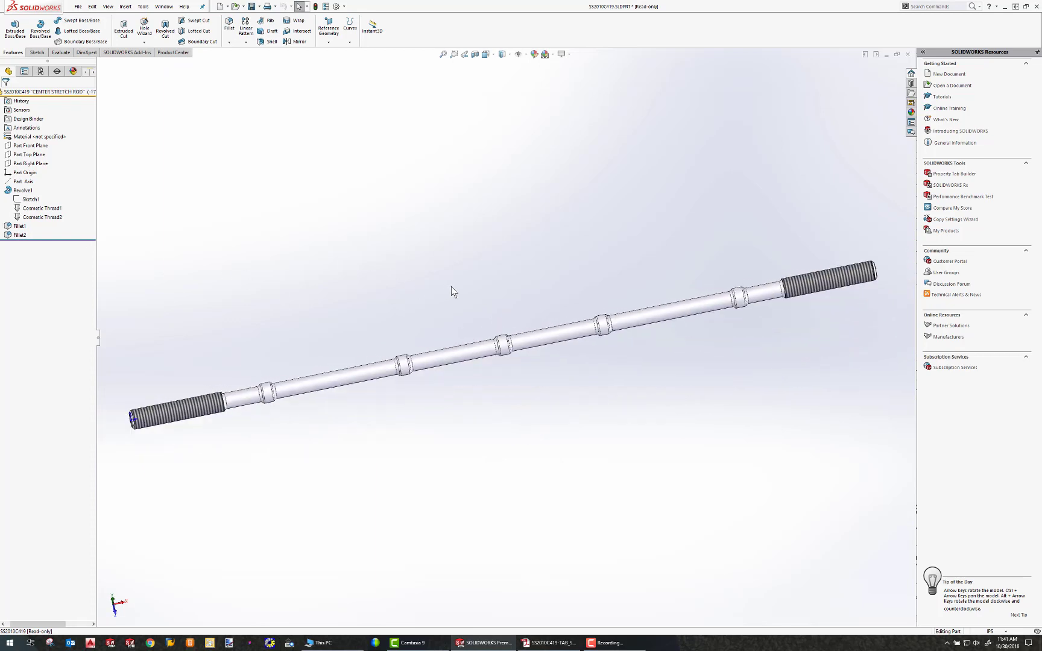
Switch to the SS2010C419-TAB drawing in Adobe Acrobat, compare dimensions A and B and the tabulation with the rod, and return to SOLIDWORKS.
{"action": "left_click", "coordinate": [556, 644]}
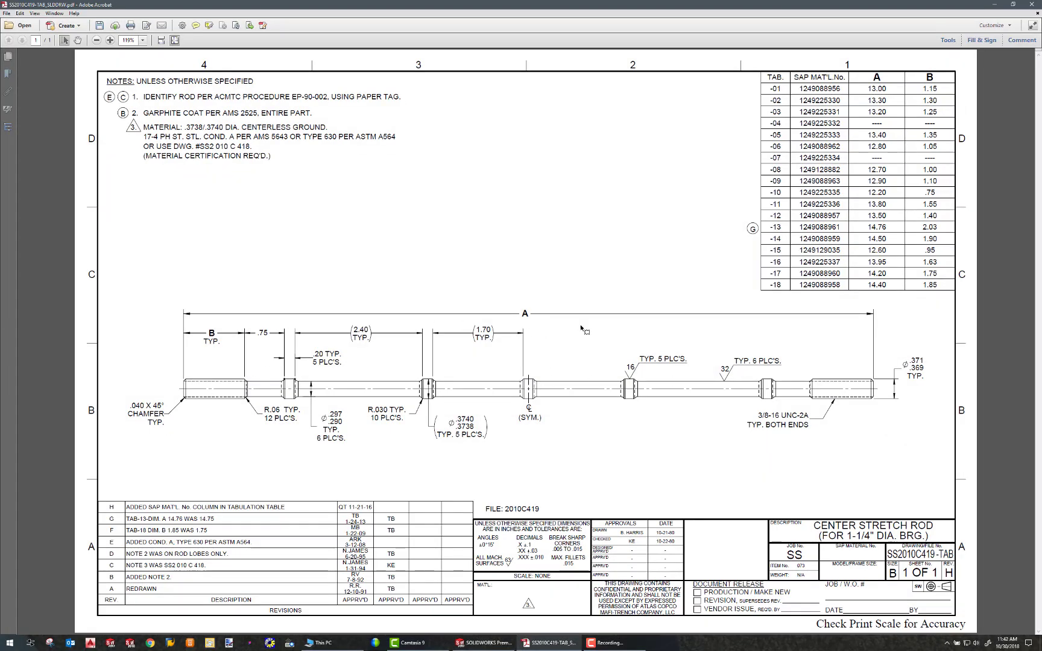
{"action": "left_click_drag", "start_coordinate": [513, 310], "coordinate": [552, 331]}
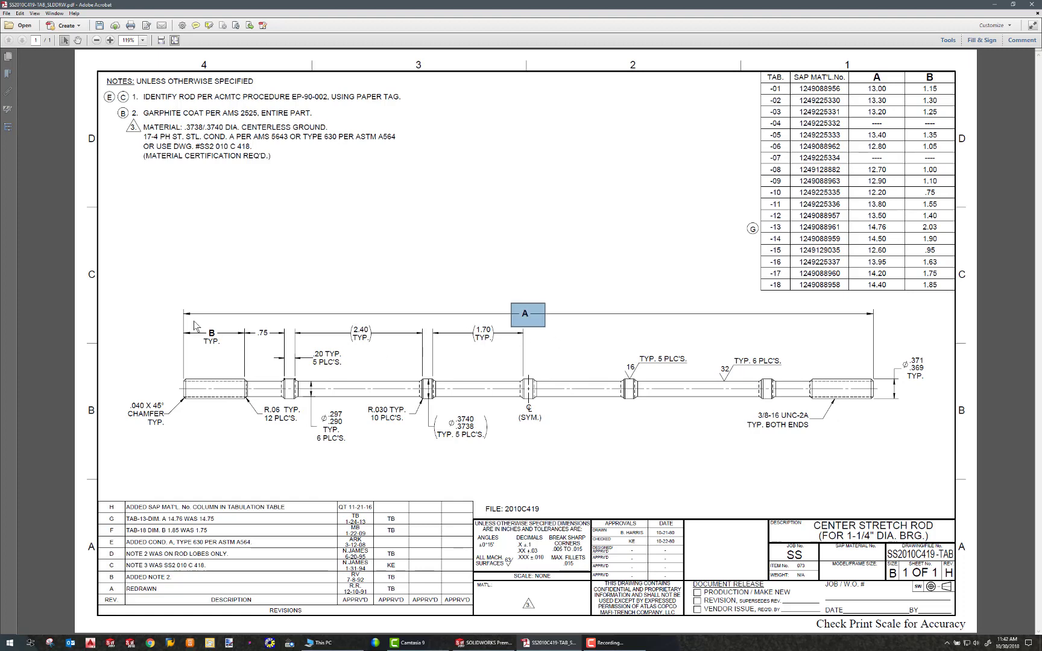
{"action": "left_click_drag", "start_coordinate": [194, 324], "coordinate": [235, 355]}
{"action": "left_click", "coordinate": [263, 258]}
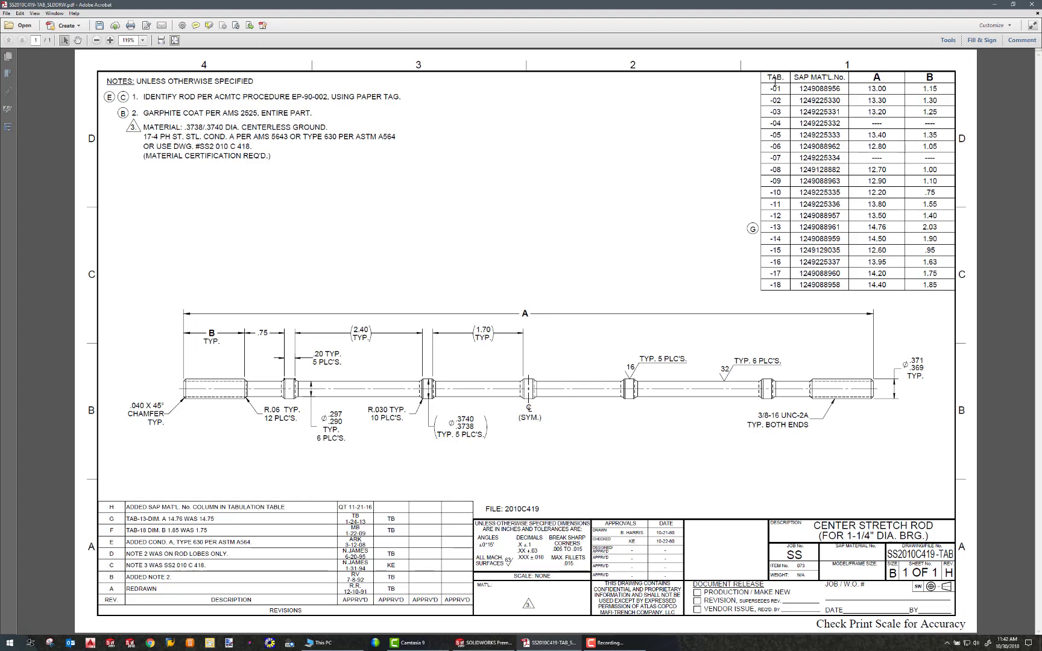
{"action": "left_click", "coordinate": [780, 125]}
{"action": "left_click", "coordinate": [485, 643]}
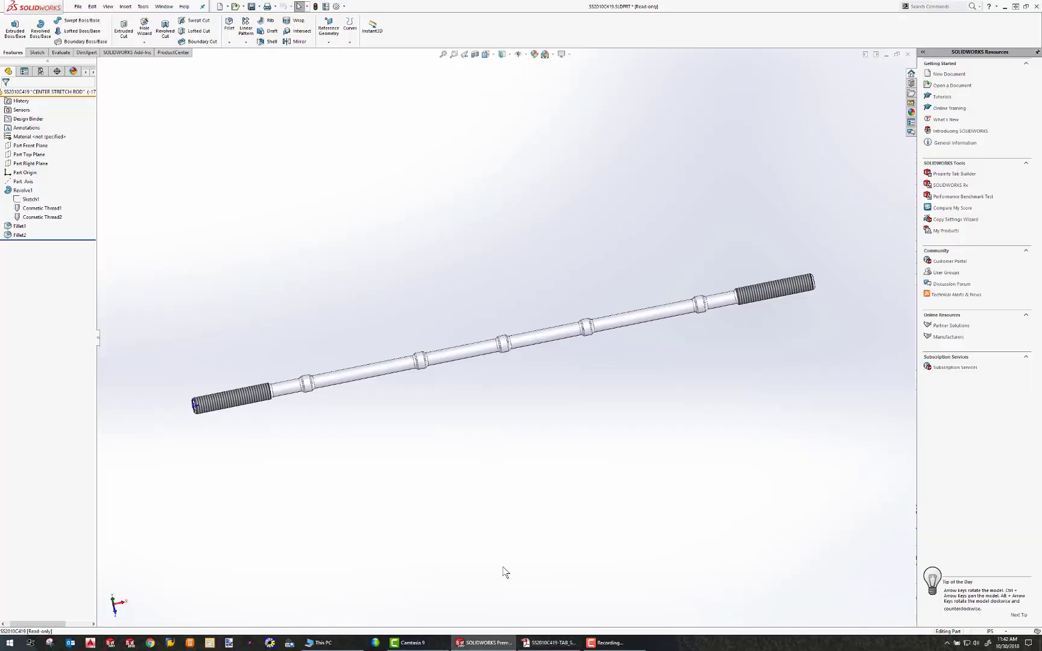
{"action": "middle_click_drag", "start_coordinate": [525, 337], "coordinate": [507, 360]}
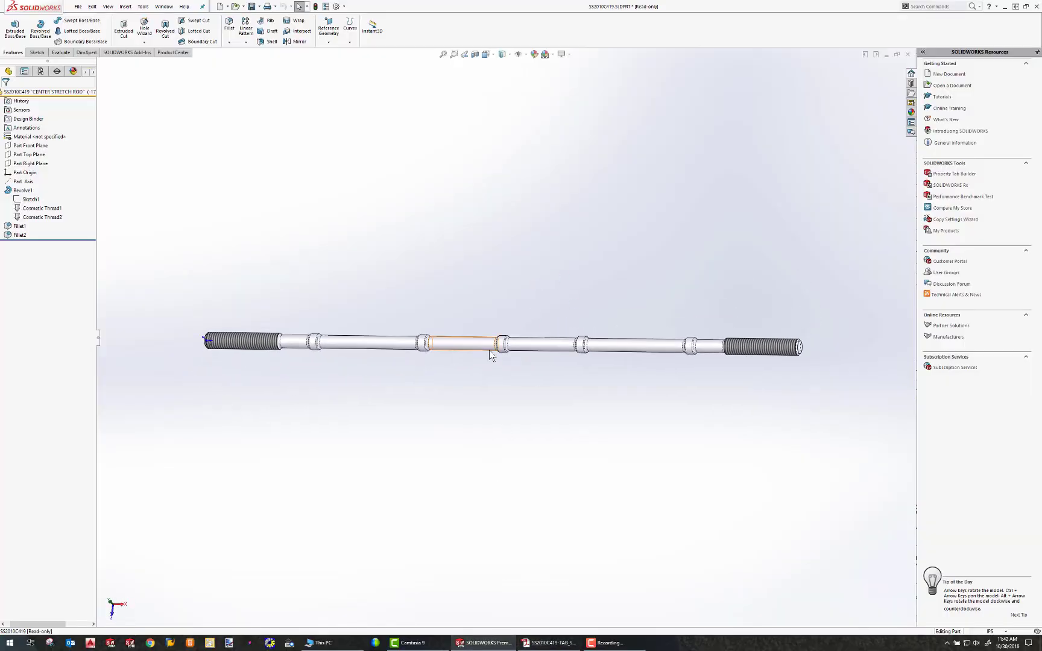
{"action": "left_click", "coordinate": [548, 643]}
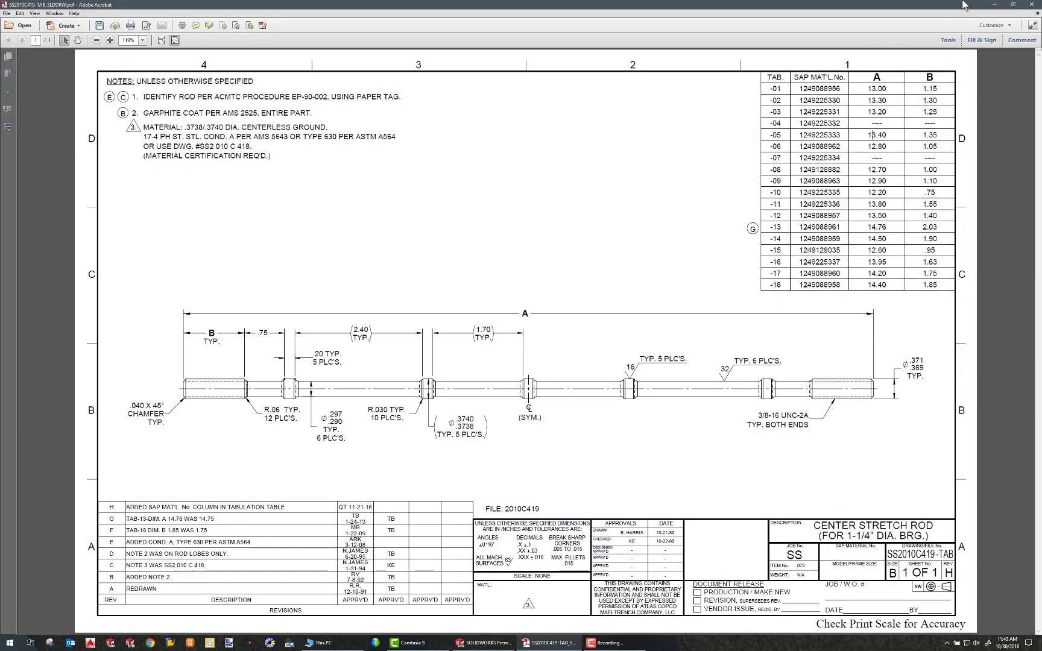
{"action": "left_click", "coordinate": [994, 4]}
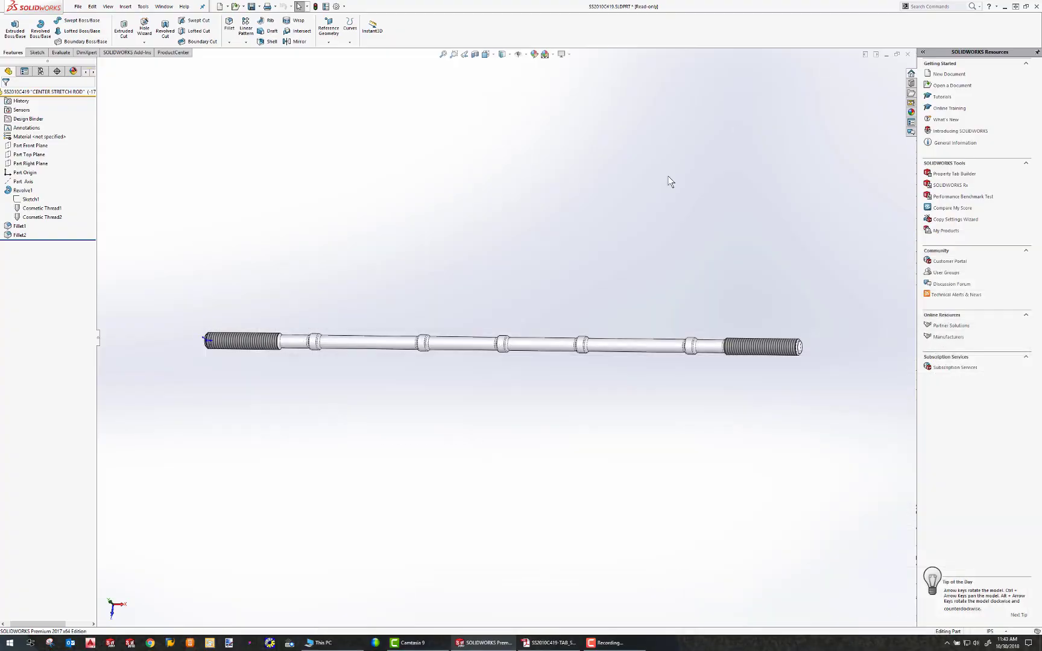
List the part's configurations and activate the -13 configuration.
{"action": "left_click", "coordinate": [41, 73]}
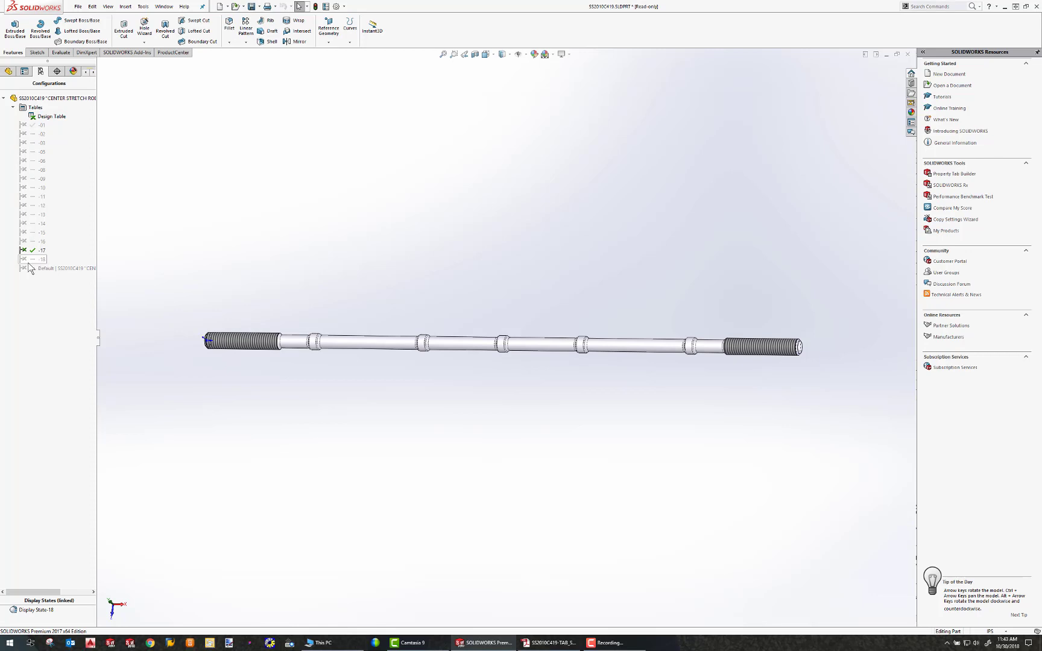
{"action": "right_click", "coordinate": [35, 215]}
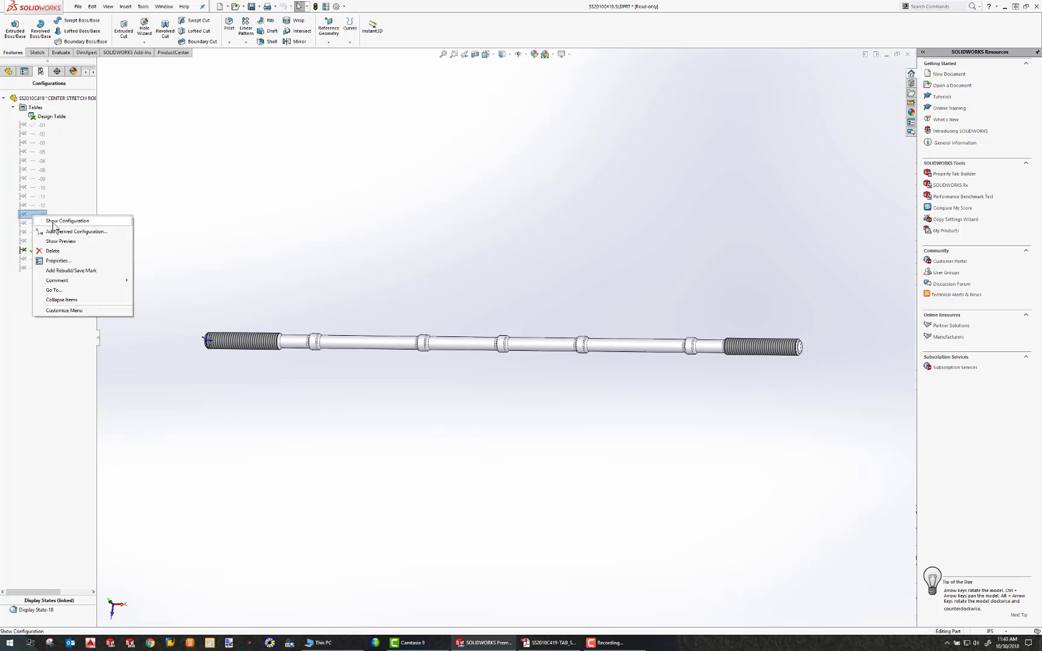
{"action": "left_click", "coordinate": [57, 221]}
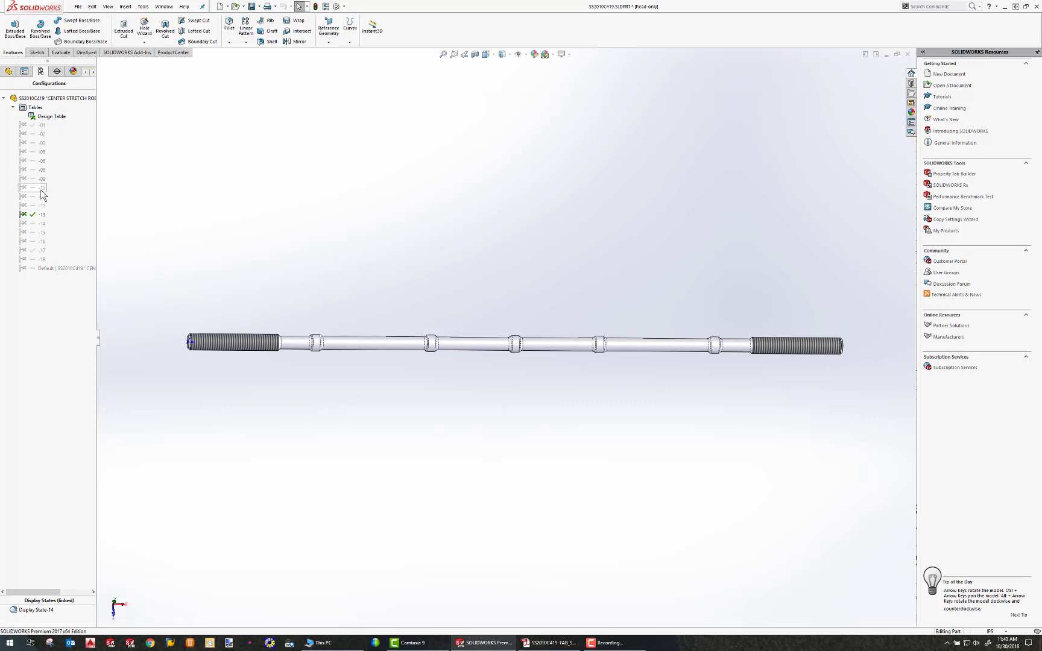
Activate the -10 configuration of the rod.
{"action": "right_click", "coordinate": [43, 193]}
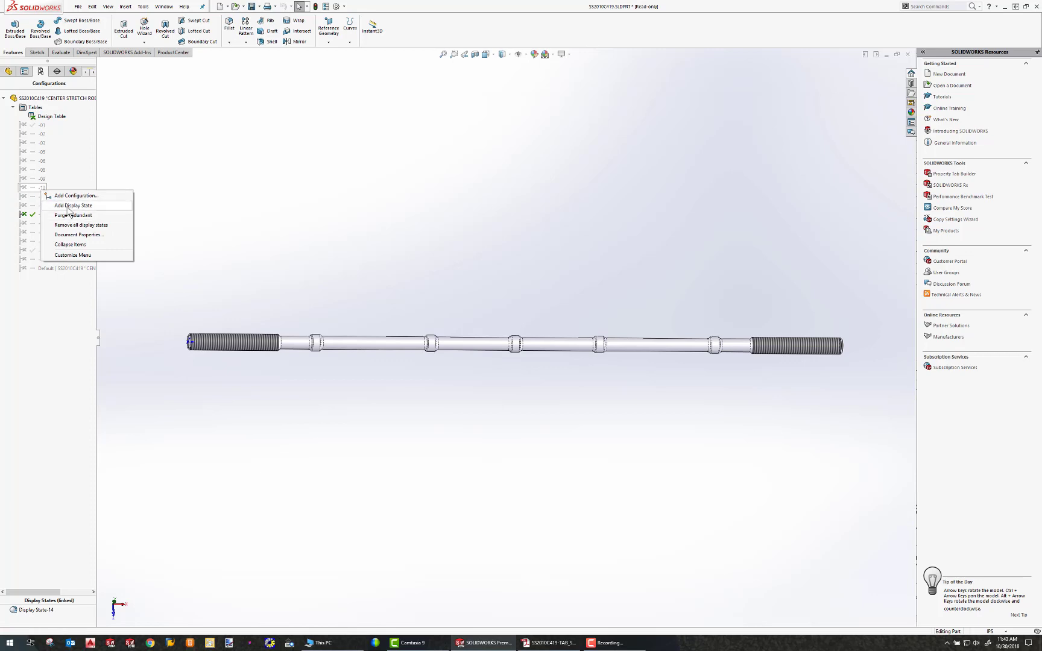
{"action": "left_click", "coordinate": [42, 187]}
{"action": "double_click", "coordinate": [39, 187]}
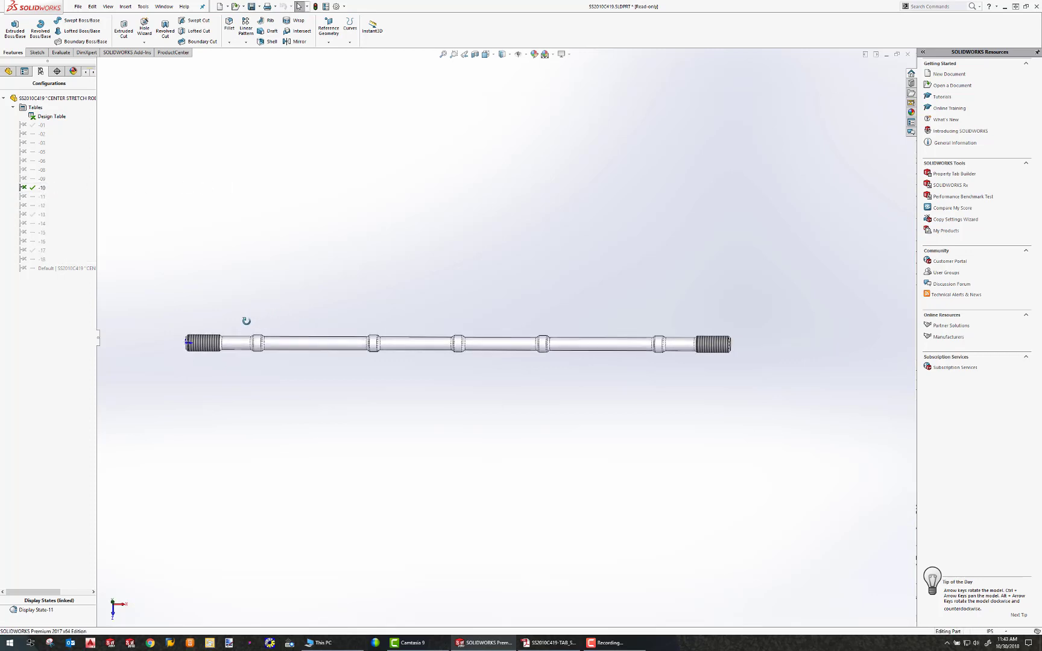
Measure the rod's overall length between its two flat end faces.
{"action": "middle_click_drag", "start_coordinate": [726, 354], "coordinate": [667, 354]}
{"action": "scroll", "coordinate": [666, 353], "scroll_direction": "up", "scroll_amount": 5}
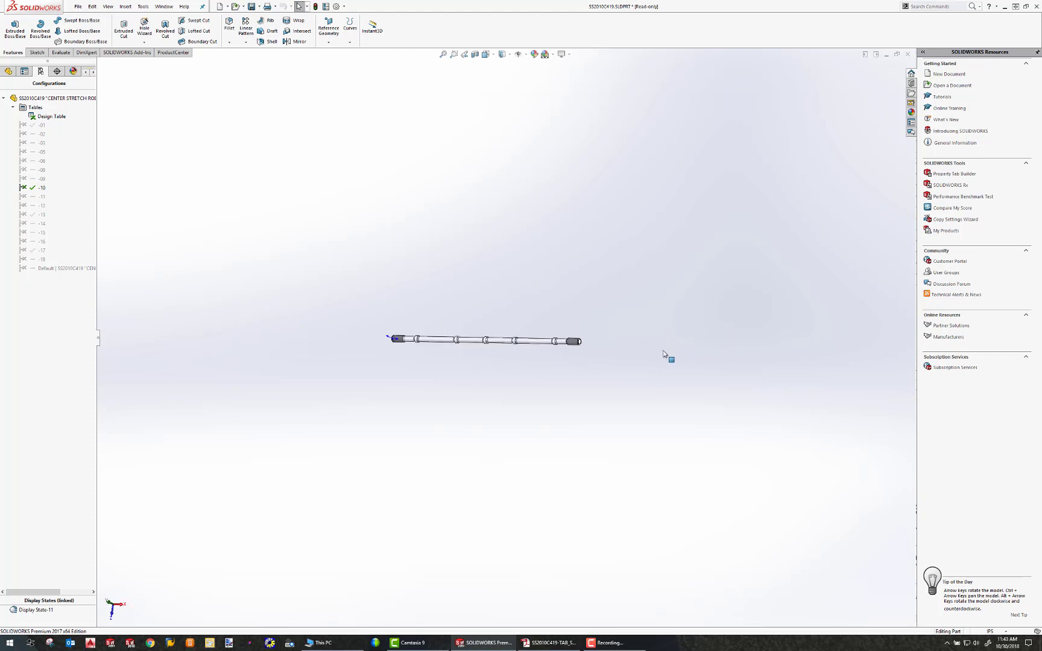
{"action": "scroll", "coordinate": [568, 333], "scroll_direction": "down", "scroll_amount": 5}
{"action": "scroll", "coordinate": [580, 334], "scroll_direction": "down", "scroll_amount": 5}
{"action": "left_click", "coordinate": [603, 357]}
{"action": "scroll", "coordinate": [287, 323], "scroll_direction": "up", "scroll_amount": 5}
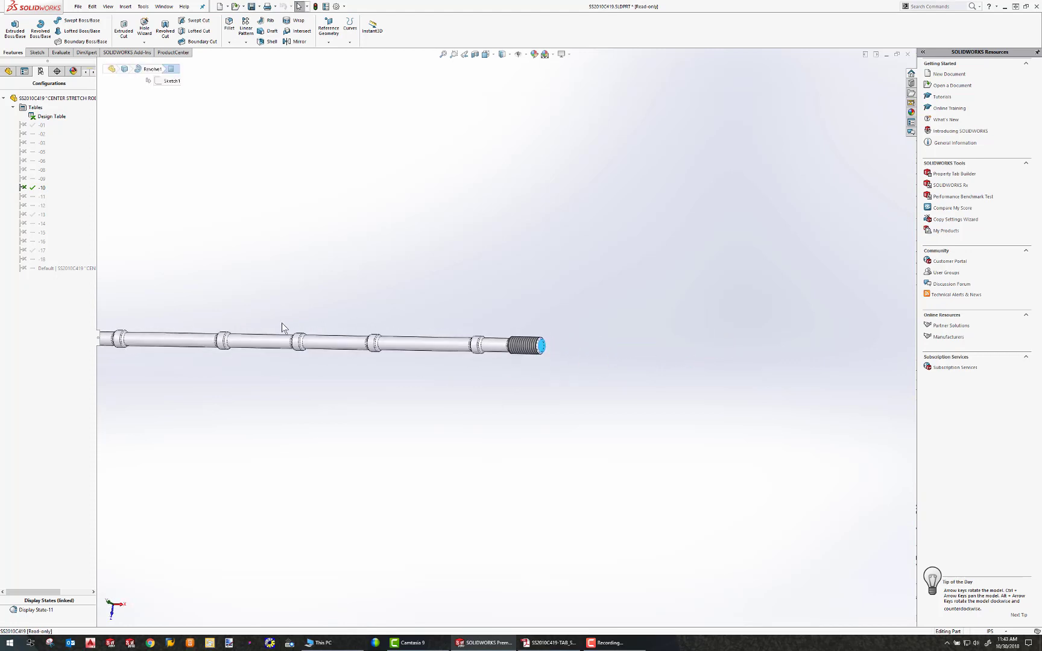
{"action": "middle_click_drag", "start_coordinate": [282, 322], "coordinate": [437, 314]}
{"action": "scroll", "coordinate": [160, 369], "scroll_direction": "down", "scroll_amount": 4}
{"action": "scroll", "coordinate": [148, 338], "scroll_direction": "up", "scroll_amount": 4}
{"action": "scroll", "coordinate": [329, 333], "scroll_direction": "down", "scroll_amount": 4}
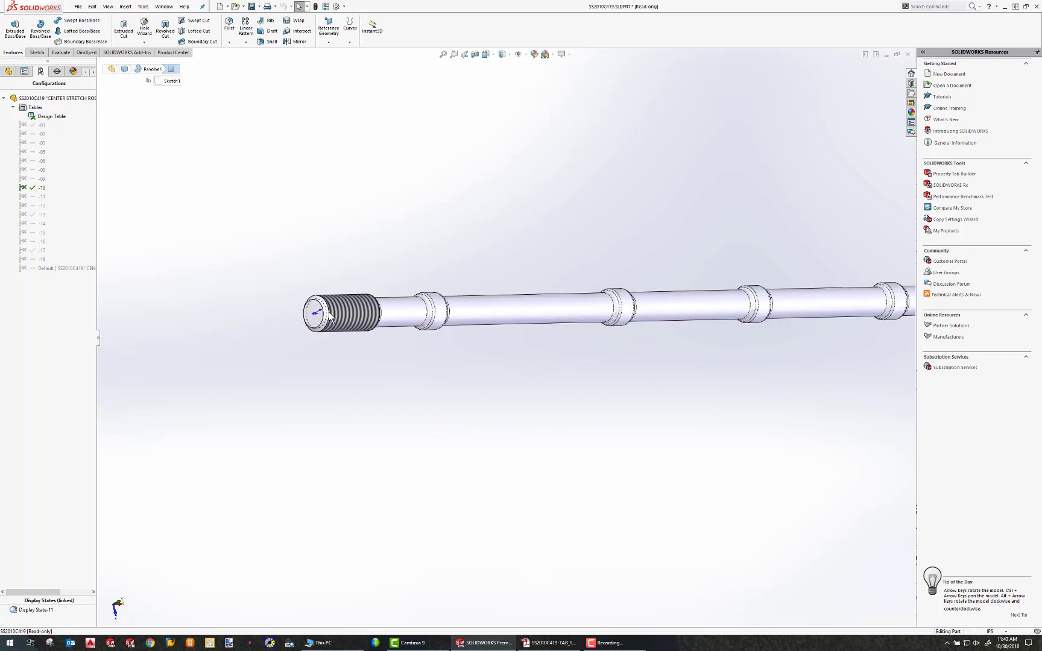
{"action": "left_click", "coordinate": [316, 316]}
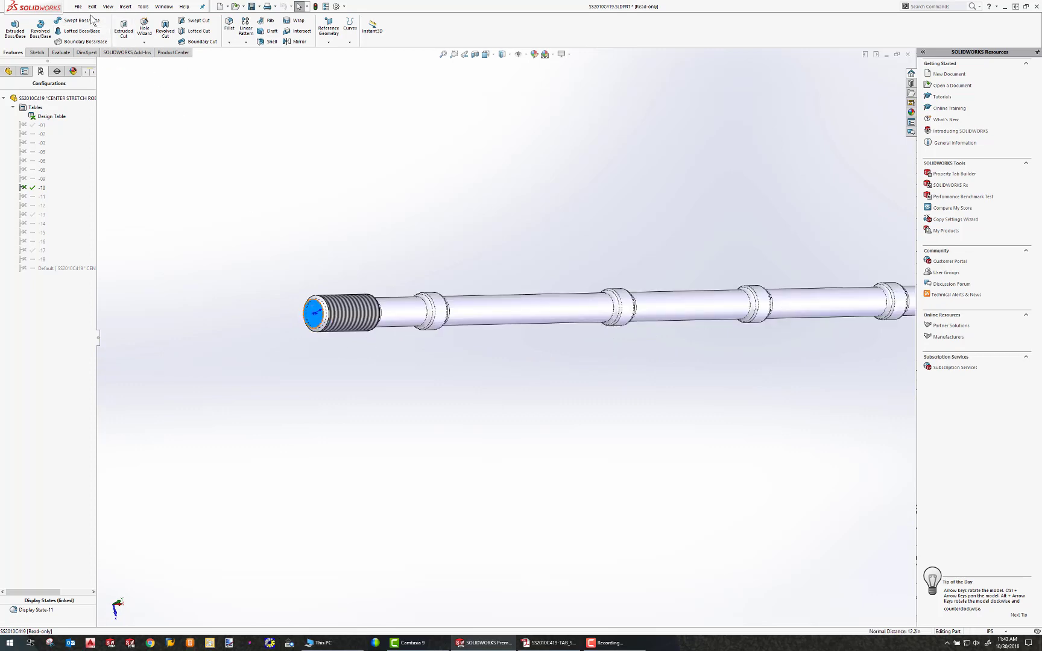
{"action": "left_click", "coordinate": [60, 52]}
{"action": "left_click", "coordinate": [33, 28]}
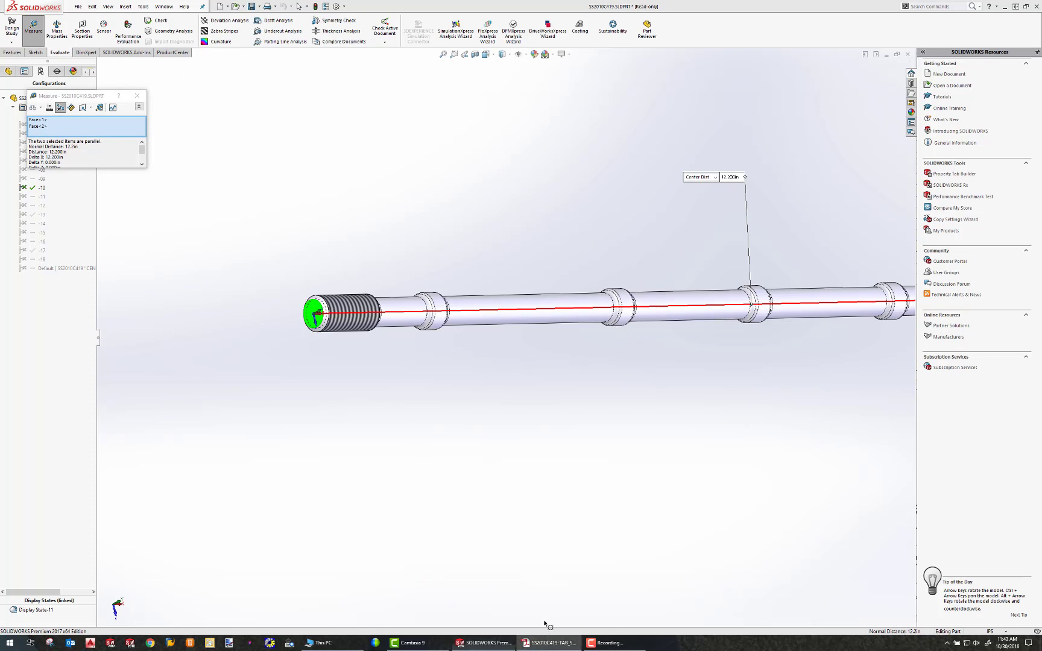
Check dimension A for tab -10 in the Adobe Acrobat drawing, return to SOLIDWORKS and close the measurement.
{"action": "left_click", "coordinate": [548, 642]}
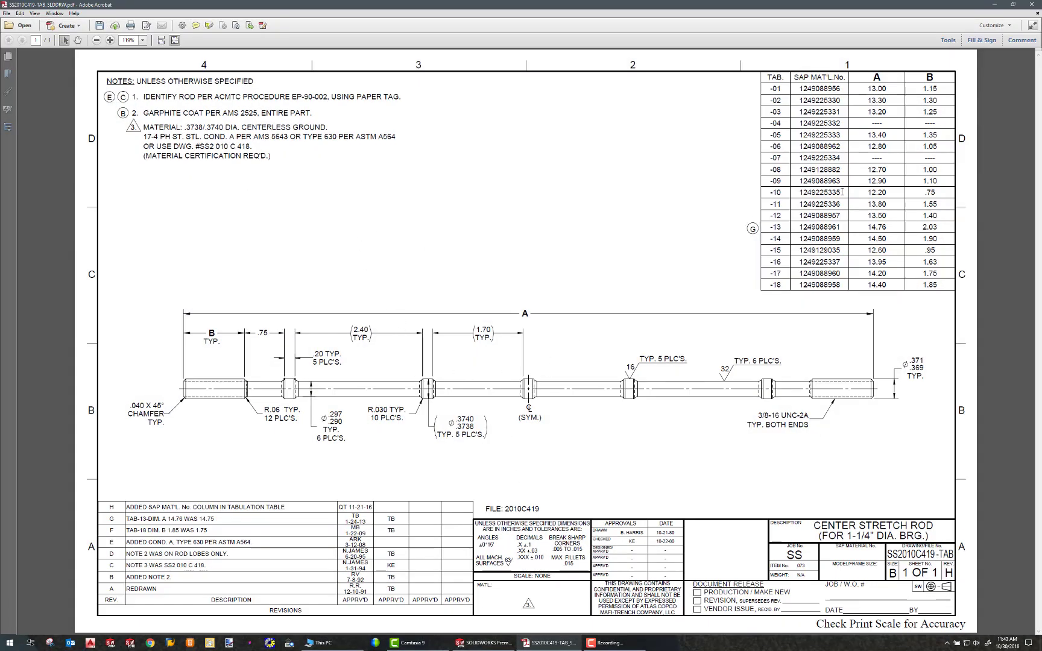
{"action": "left_click_drag", "start_coordinate": [867, 193], "coordinate": [889, 193]}
{"action": "left_click_drag", "start_coordinate": [499, 301], "coordinate": [572, 350]}
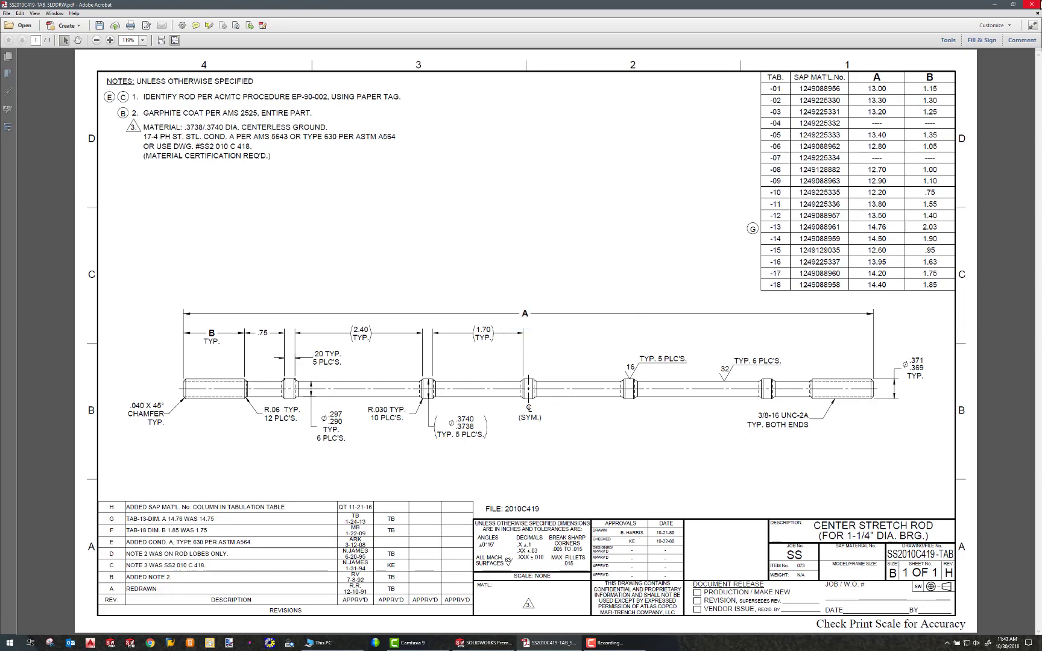
{"action": "left_click", "coordinate": [995, 4]}
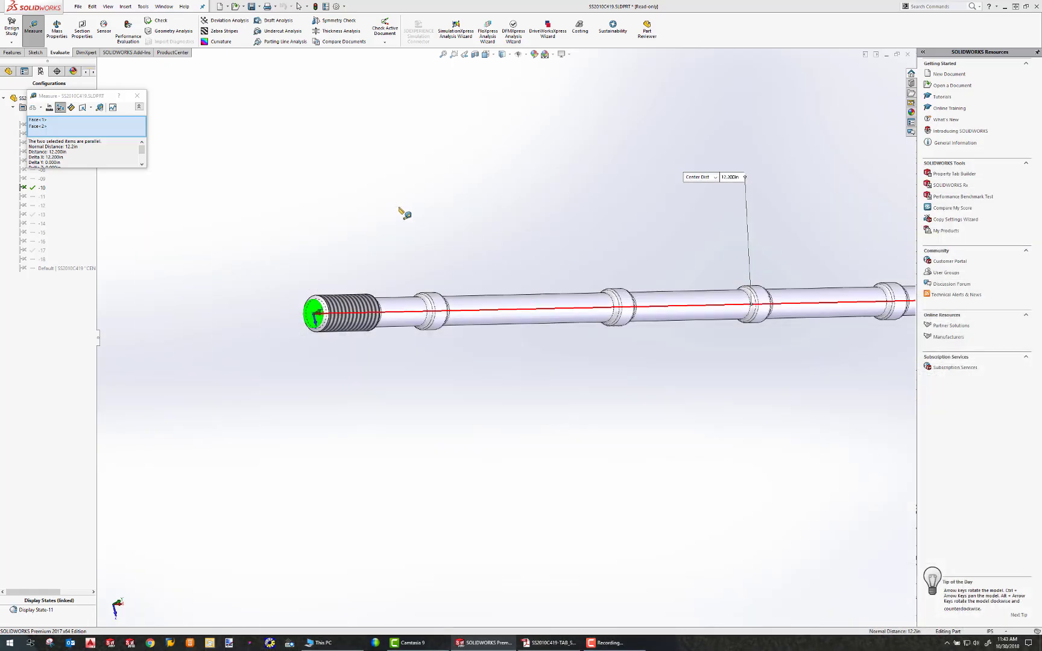
{"action": "left_click", "coordinate": [137, 95]}
{"action": "scroll", "coordinate": [699, 290], "scroll_direction": "down", "scroll_amount": 5}
{"action": "scroll", "coordinate": [700, 301], "scroll_direction": "up", "scroll_amount": 8}
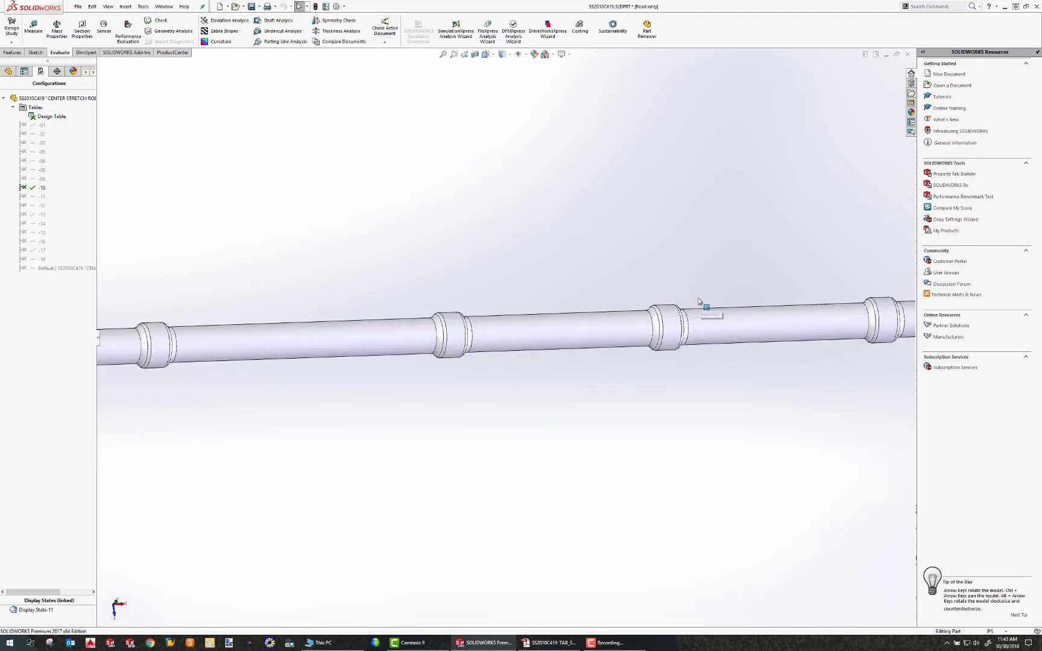
Open the part's design table for editing in a new Excel window.
{"action": "left_click", "coordinate": [13, 107]}
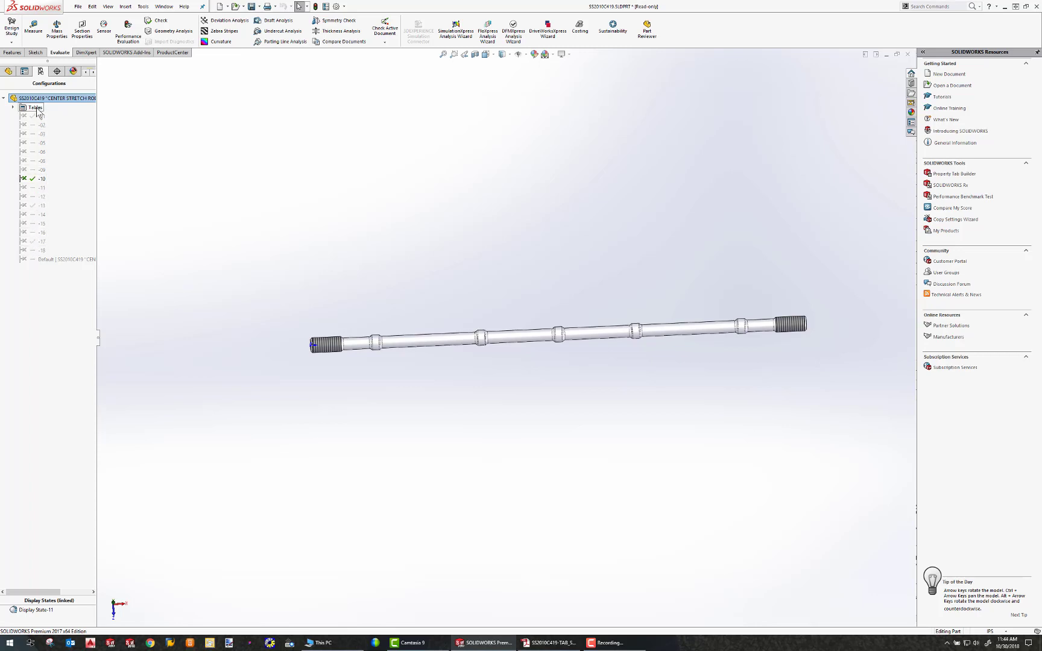
{"action": "left_click", "coordinate": [37, 111]}
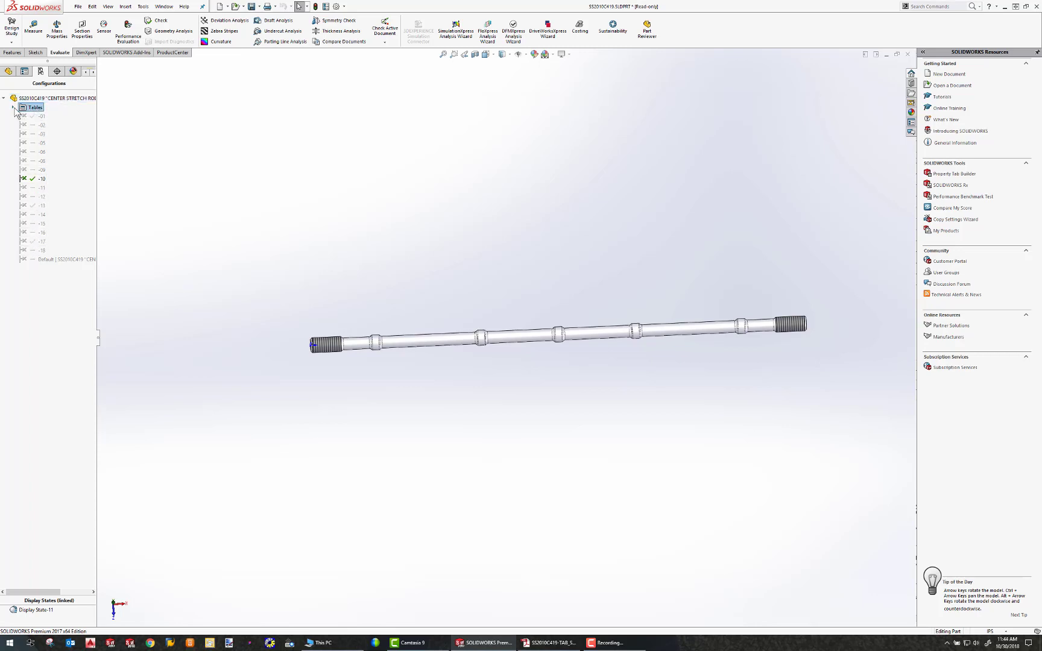
{"action": "left_click", "coordinate": [14, 107]}
{"action": "left_click", "coordinate": [44, 118]}
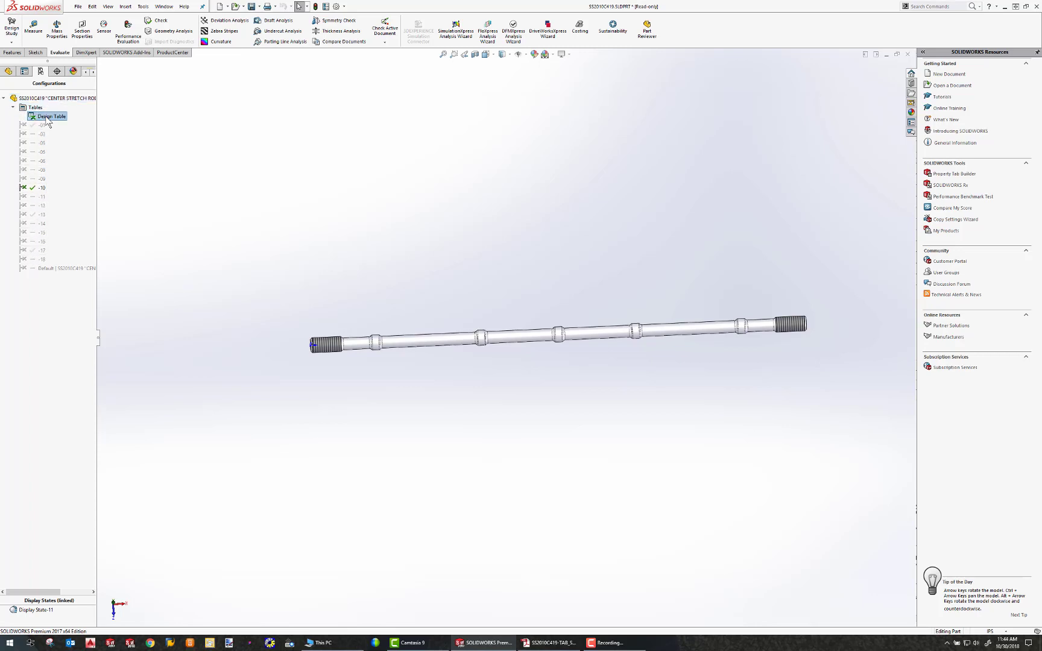
{"action": "right_click", "coordinate": [47, 119]}
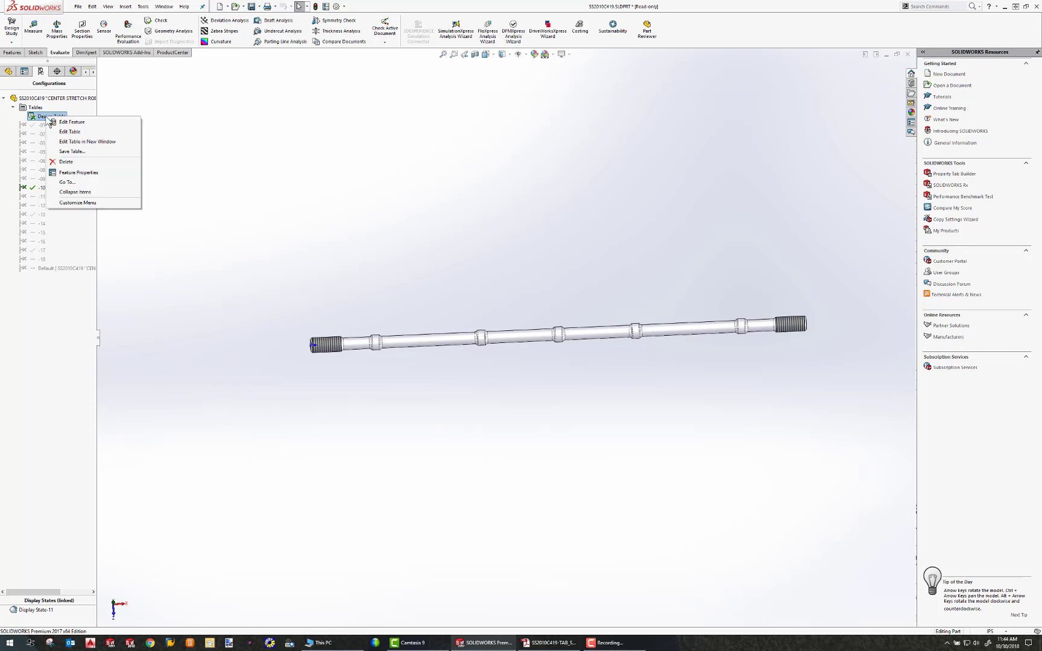
{"action": "left_click", "coordinate": [67, 142]}
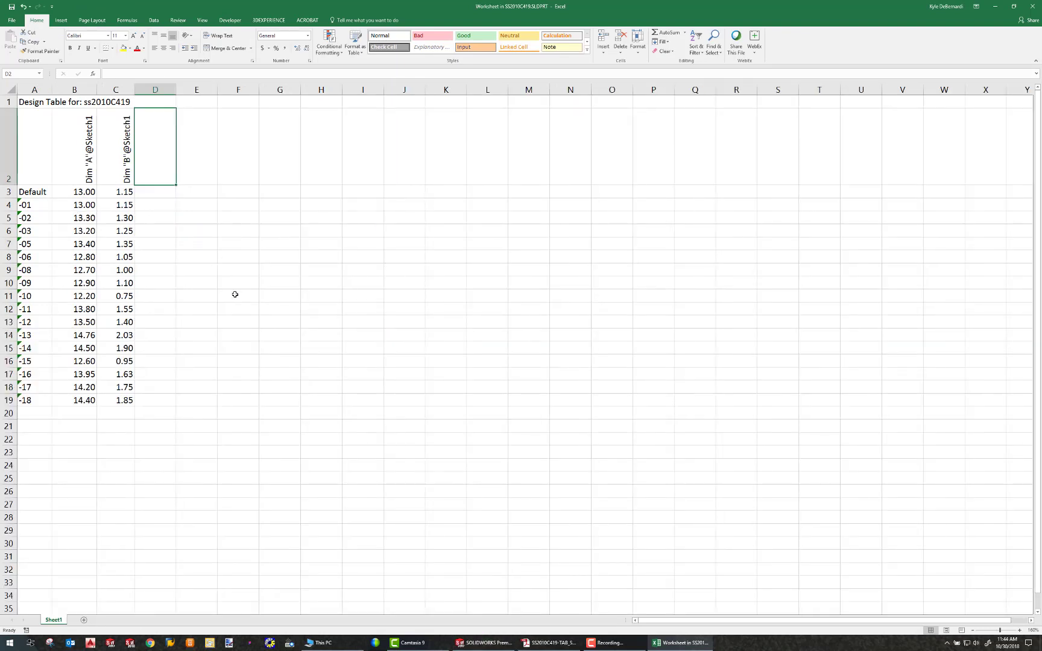
{"action": "mouse_move", "coordinate": [681, 647]}
{"action": "left_click_drag", "start_coordinate": [31, 193], "coordinate": [105, 410]}
{"action": "left_click", "coordinate": [155, 388]}
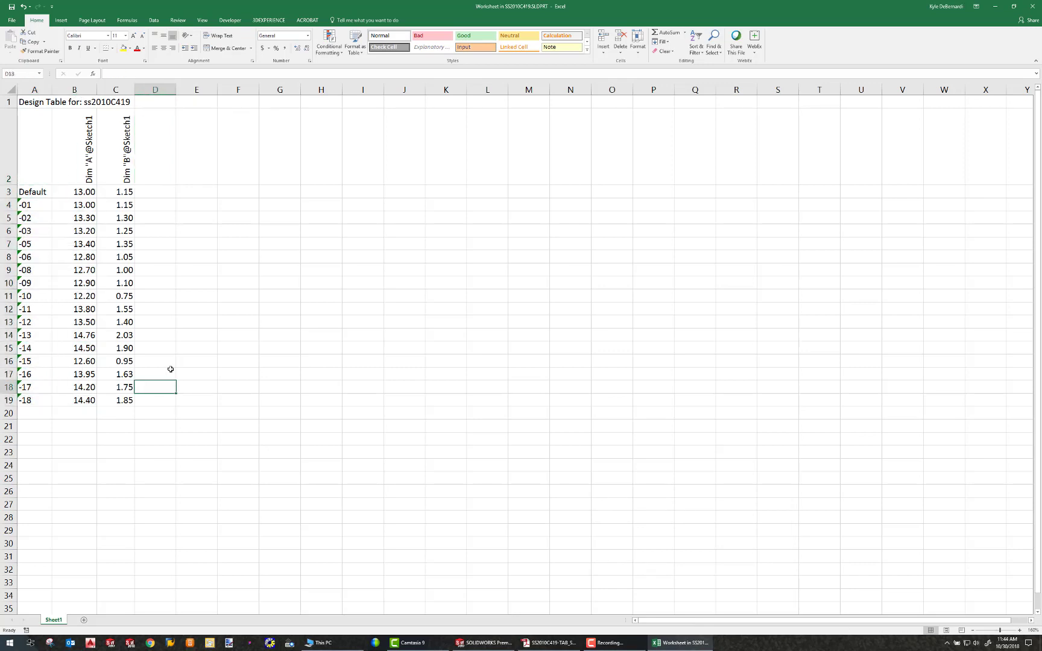
{"action": "left_click", "coordinate": [89, 181]}
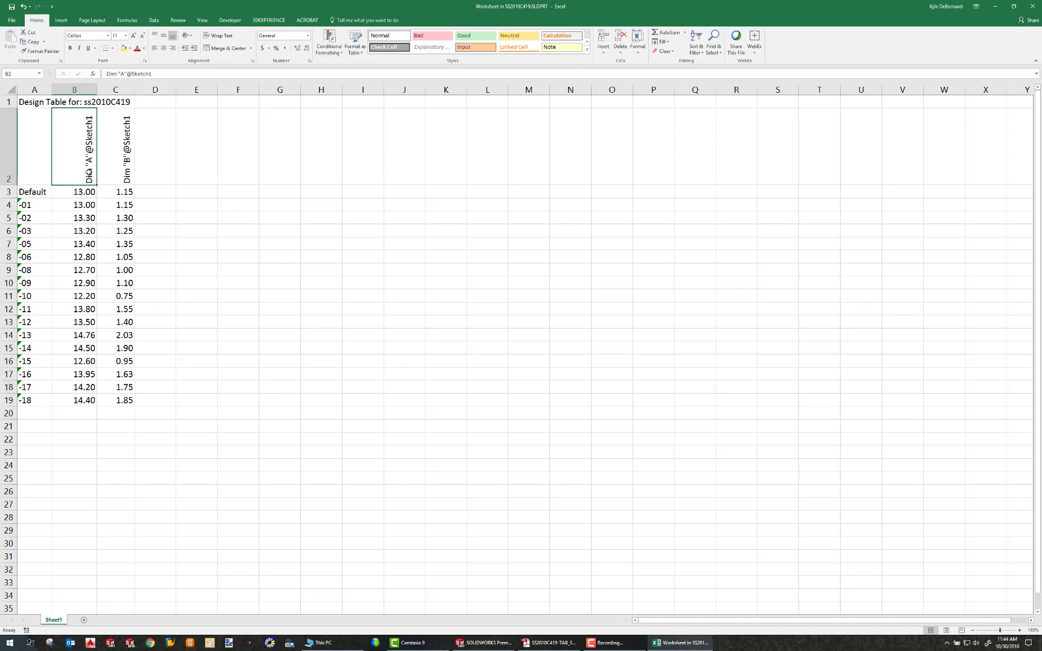
{"action": "left_click", "coordinate": [128, 174]}
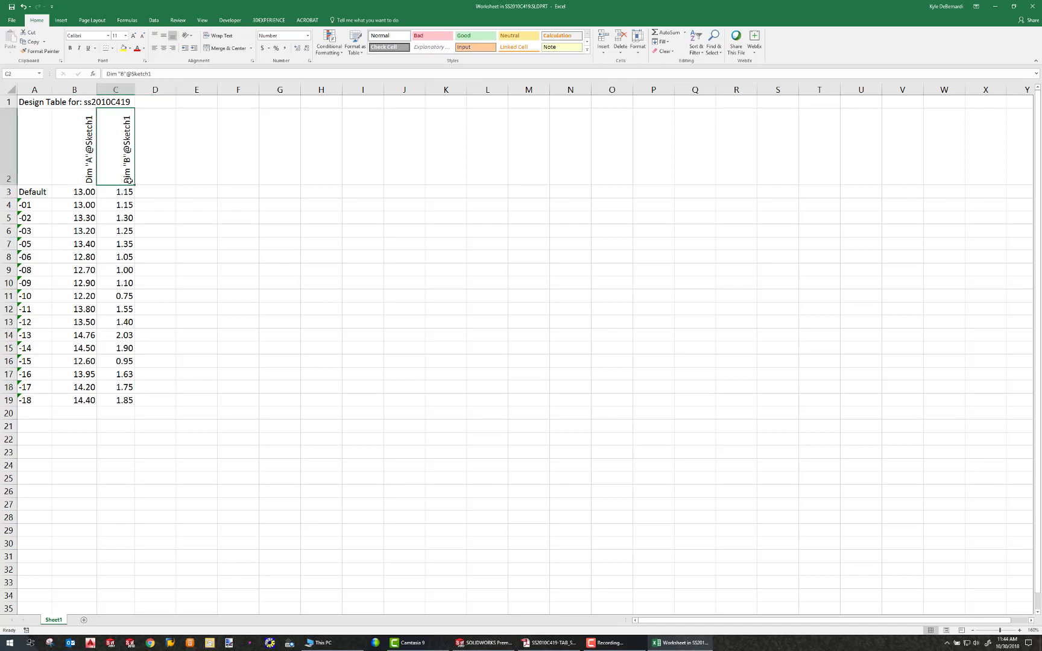
{"action": "left_click_drag", "start_coordinate": [78, 194], "coordinate": [124, 403]}
{"action": "left_click", "coordinate": [162, 402]}
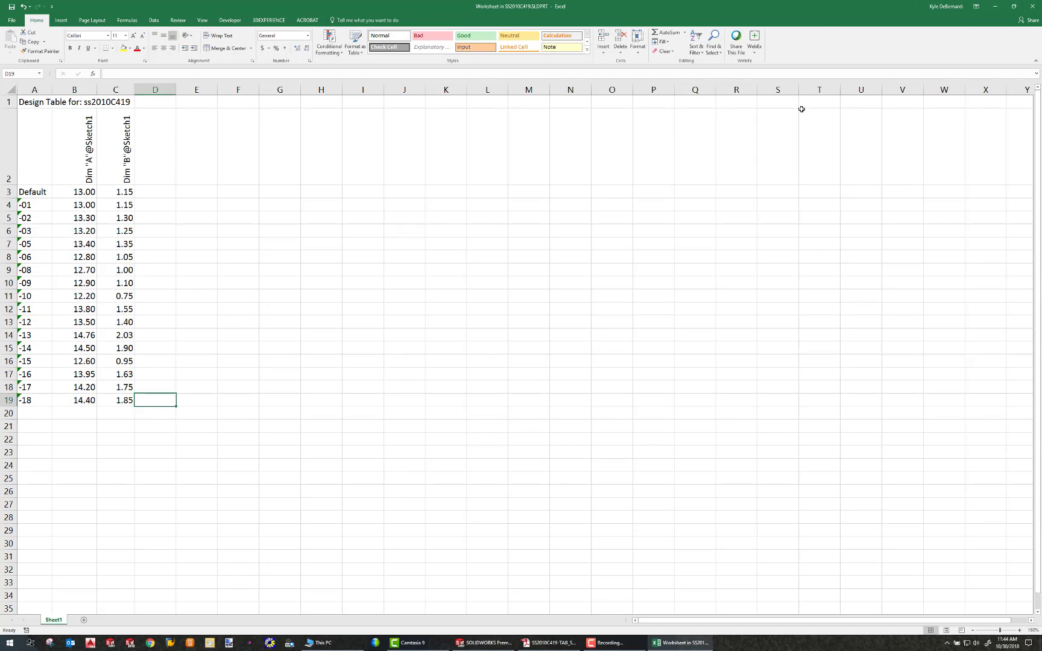
{"action": "left_click", "coordinate": [36, 205]}
{"action": "left_click_drag", "start_coordinate": [32, 223], "coordinate": [33, 400]}
{"action": "left_click", "coordinate": [1036, 4]}
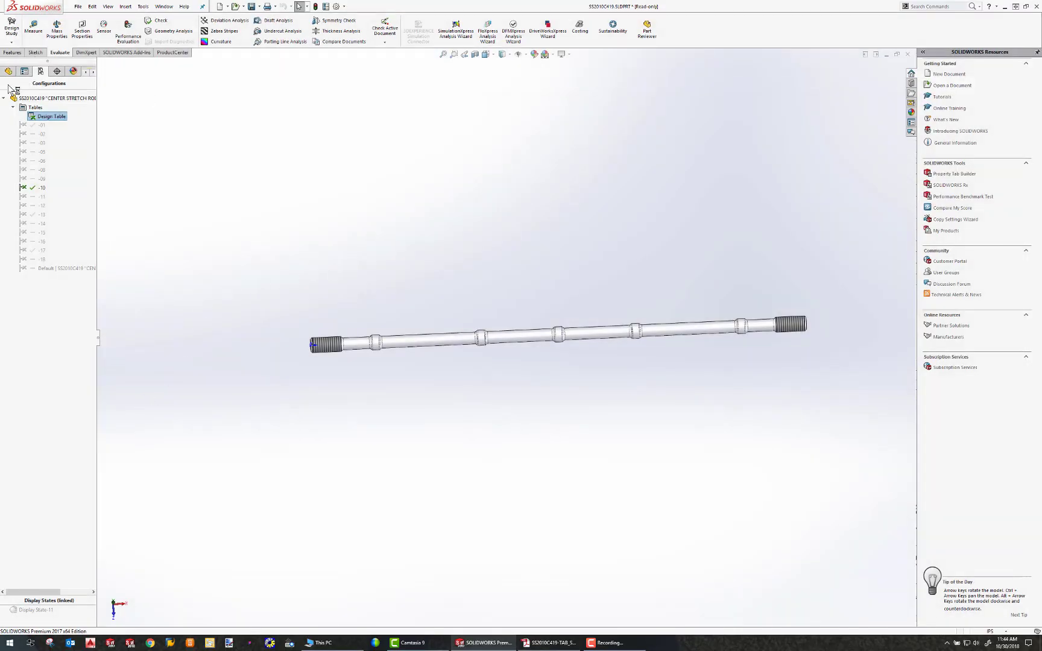
Open Sketch1 under the Revolve1 feature for editing.
{"action": "left_click", "coordinate": [8, 71]}
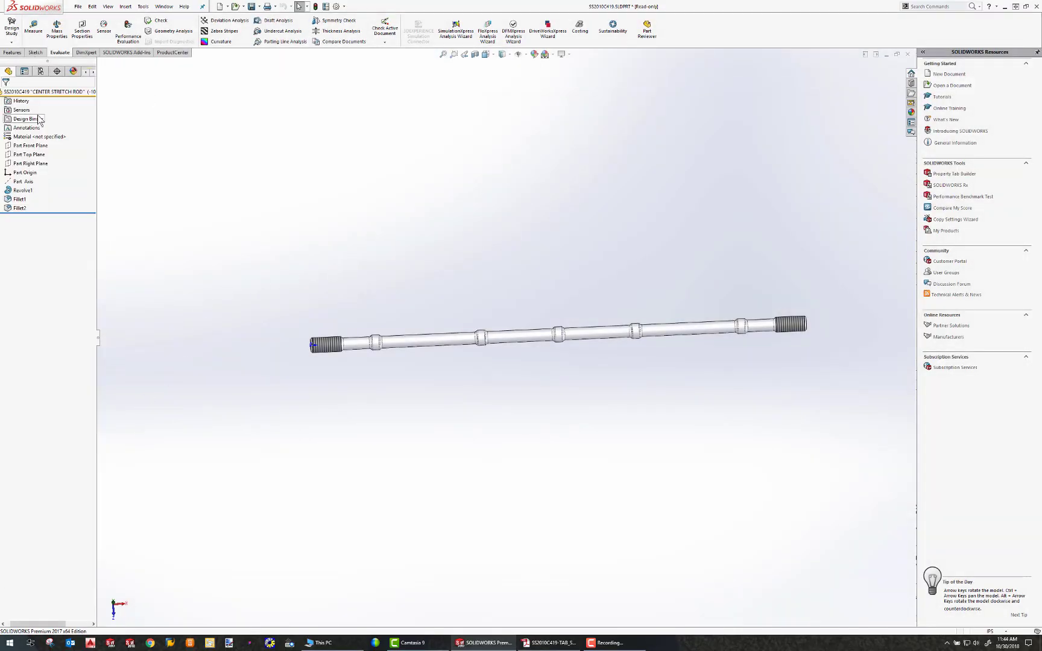
{"action": "left_click", "coordinate": [20, 191]}
{"action": "left_click_drag", "start_coordinate": [54, 623], "coordinate": [24, 625]}
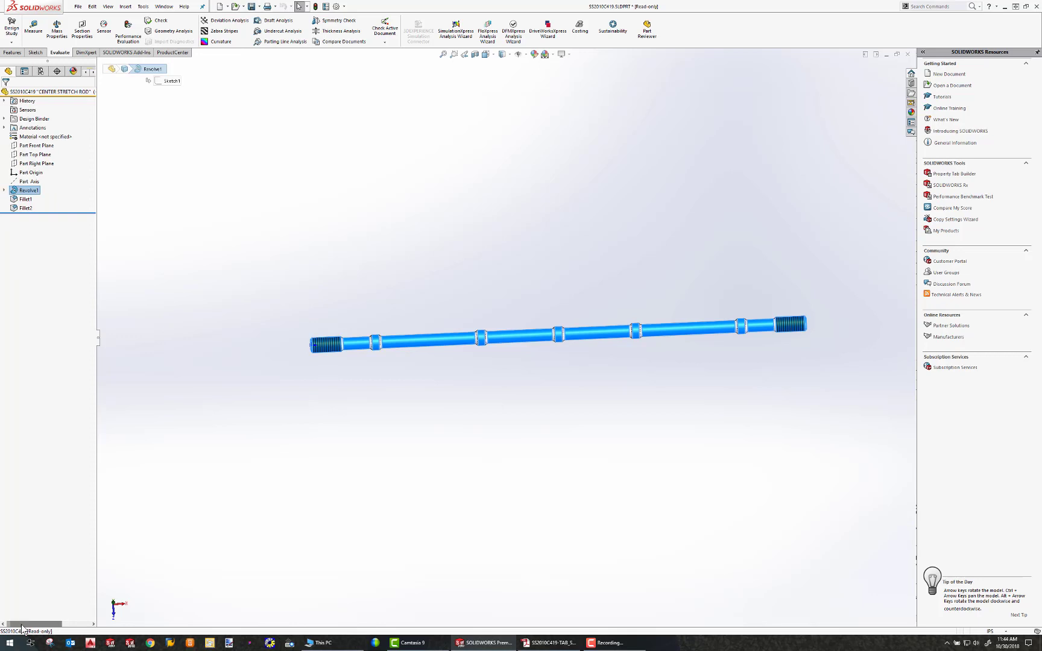
{"action": "left_click", "coordinate": [5, 190]}
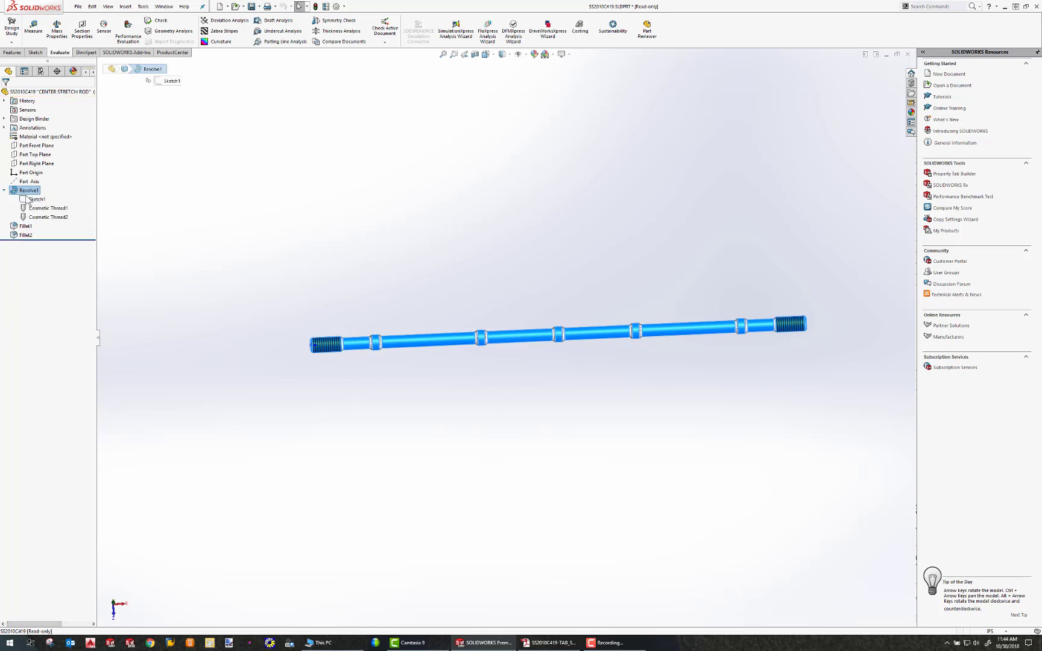
{"action": "left_click", "coordinate": [36, 199]}
{"action": "left_click", "coordinate": [38, 177]}
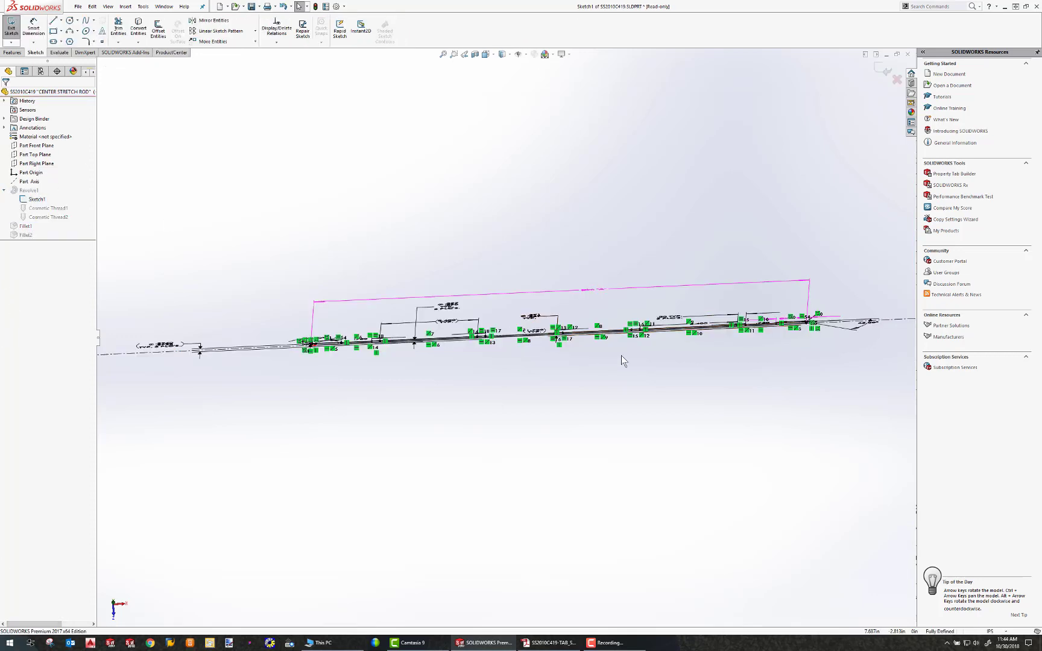
Move the Dim "A" dimension closer to the rod profile and check its name in the Modify dialog.
{"action": "scroll", "coordinate": [606, 296], "scroll_direction": "down", "scroll_amount": 2}
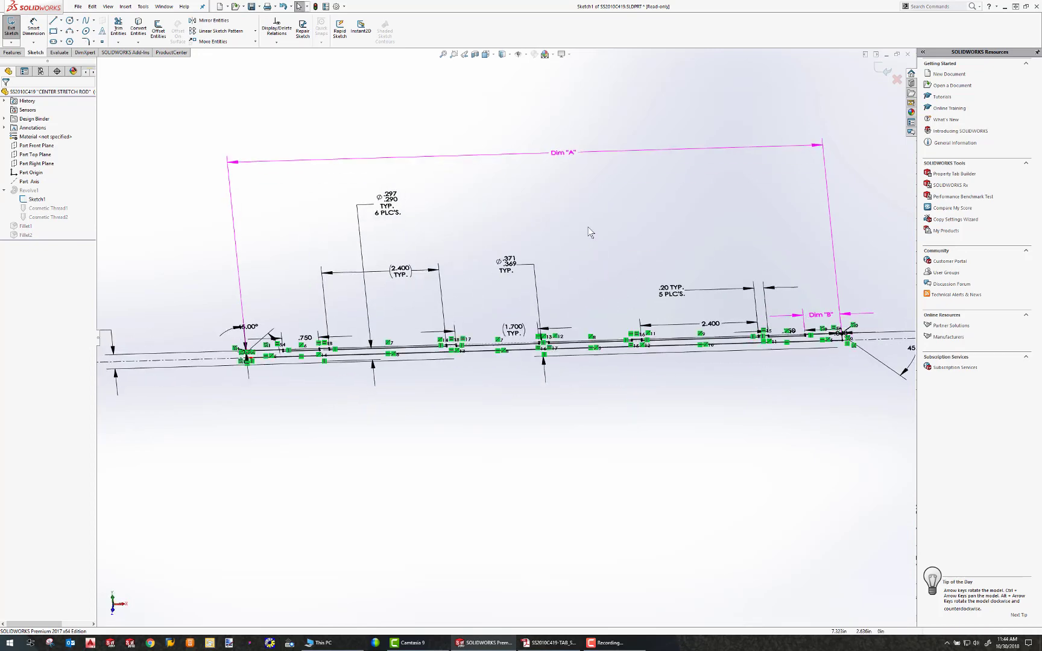
{"action": "mouse_move", "coordinate": [567, 158]}
{"action": "left_mouse_down"}
{"action": "mouse_move", "coordinate": [549, 167]}
{"action": "mouse_move", "coordinate": [546, 205]}
{"action": "left_mouse_up"}
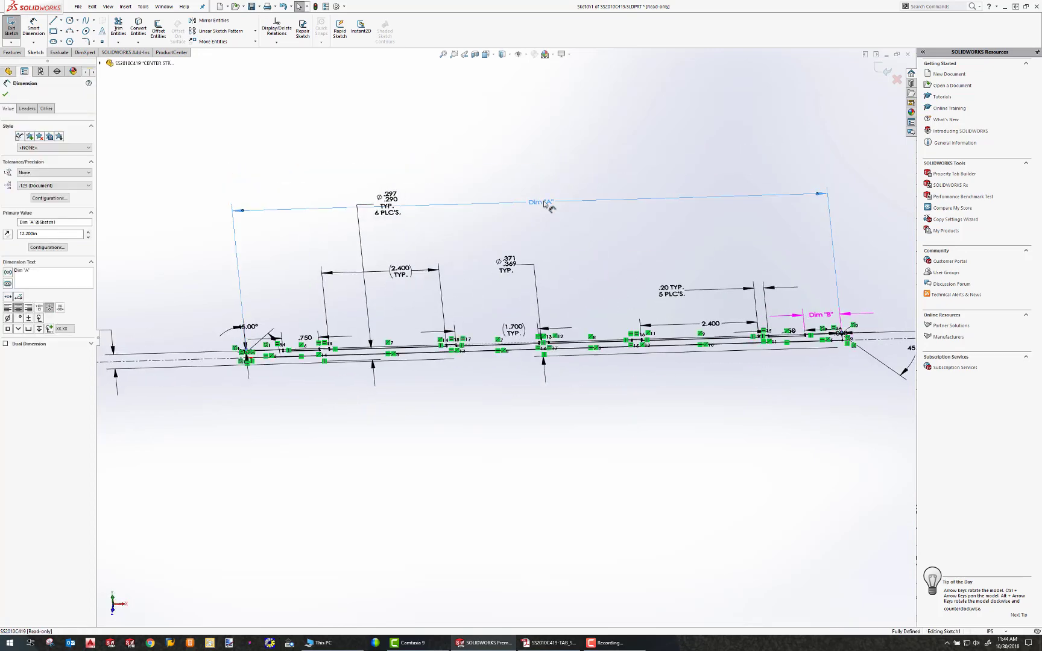
{"action": "double_click", "coordinate": [545, 204]}
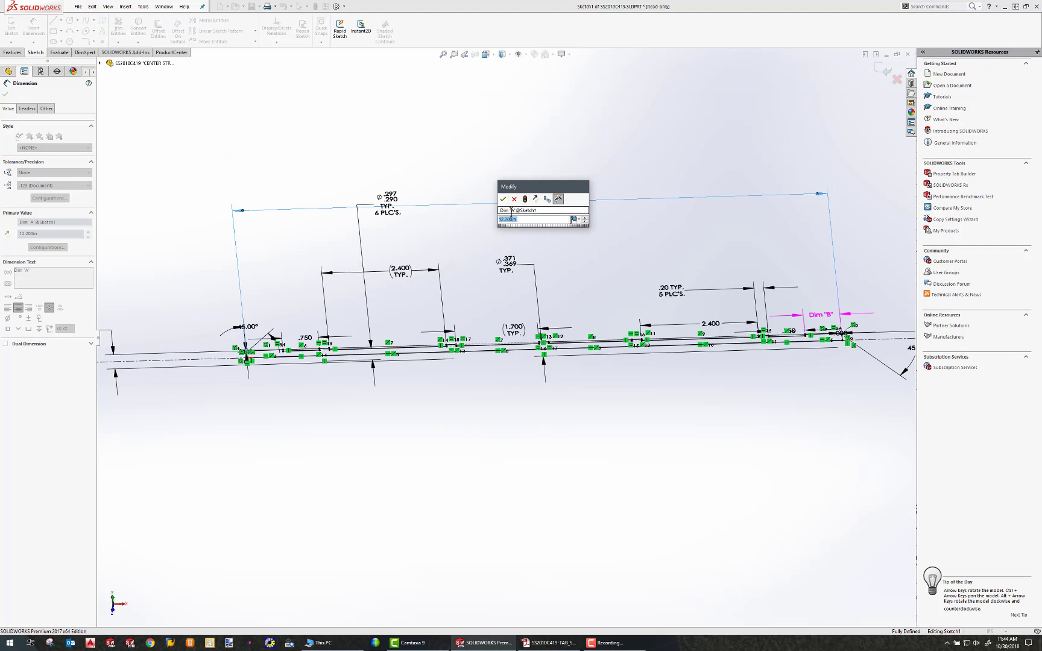
{"action": "key", "text": "Return"}
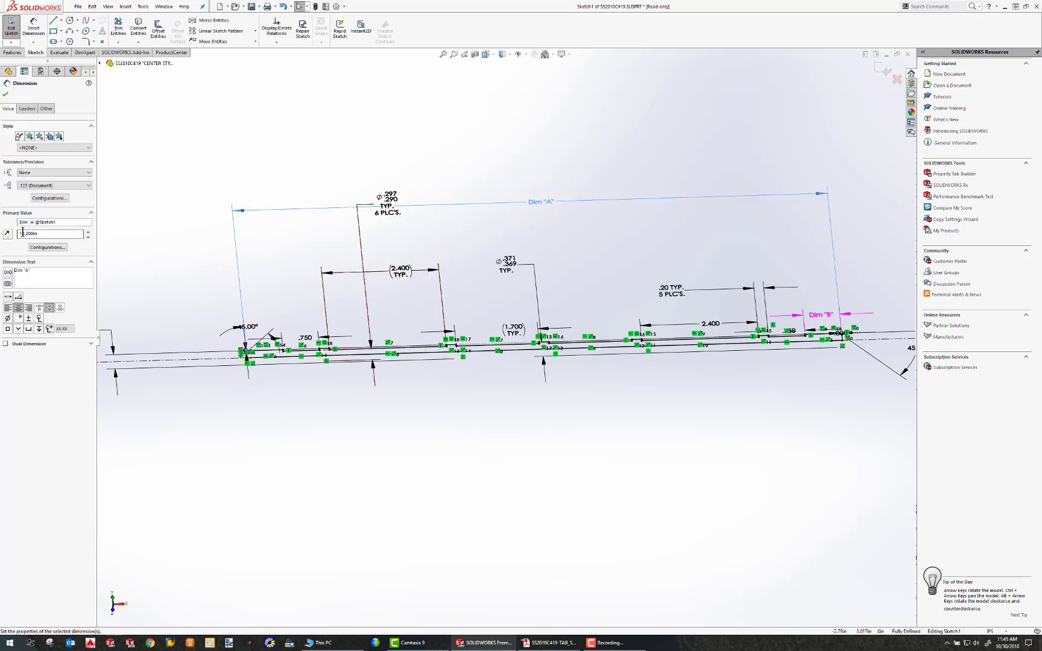
Compare the assigned names of the 6 PLC'S diameter, the 2.400 TYP. reference dimension and the overall Dim "A" dimension.
{"action": "left_click", "coordinate": [387, 199]}
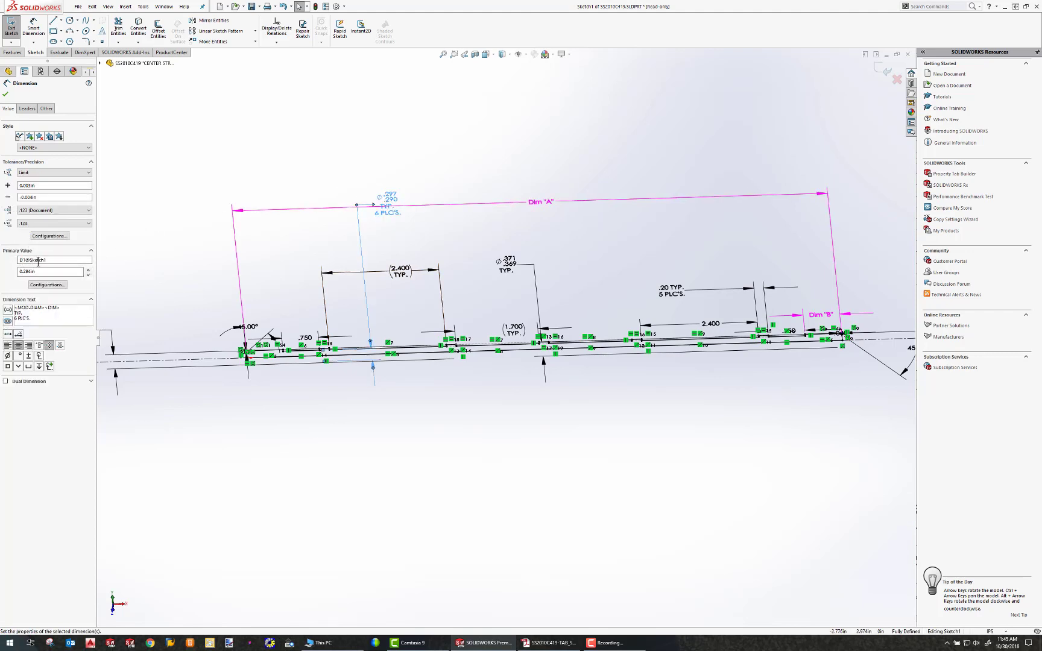
{"action": "left_click", "coordinate": [400, 272]}
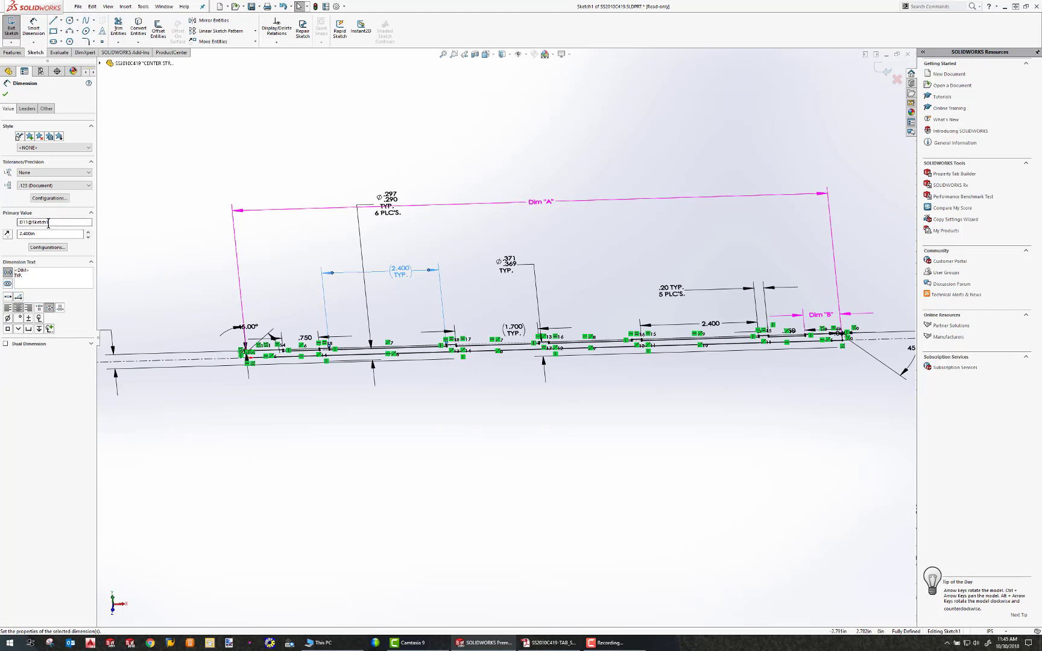
{"action": "left_click", "coordinate": [541, 205]}
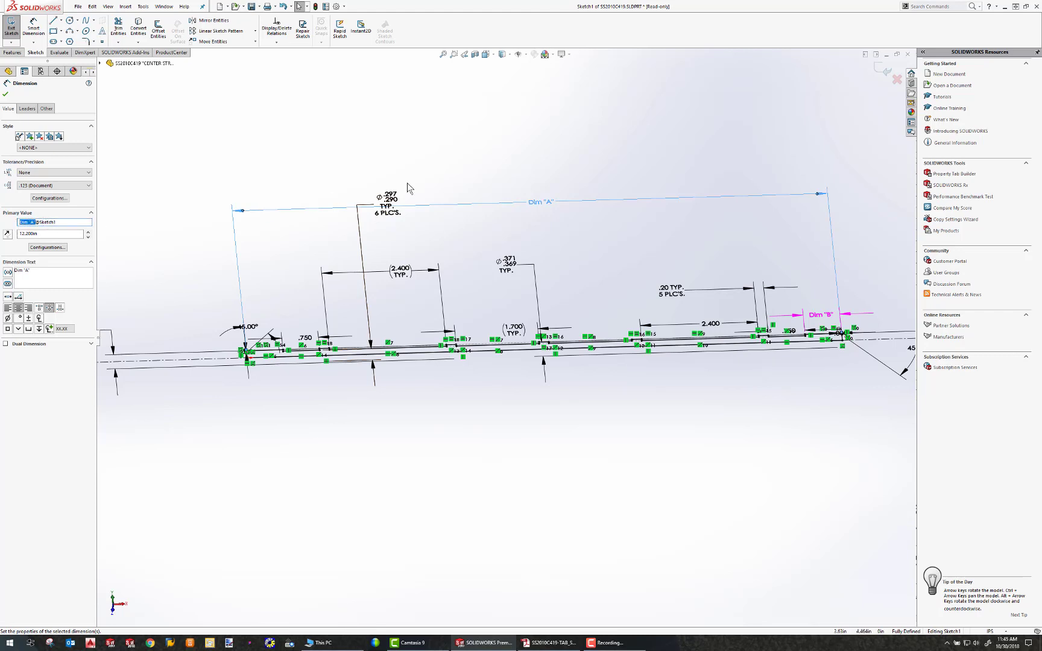
{"action": "left_click", "coordinate": [454, 154]}
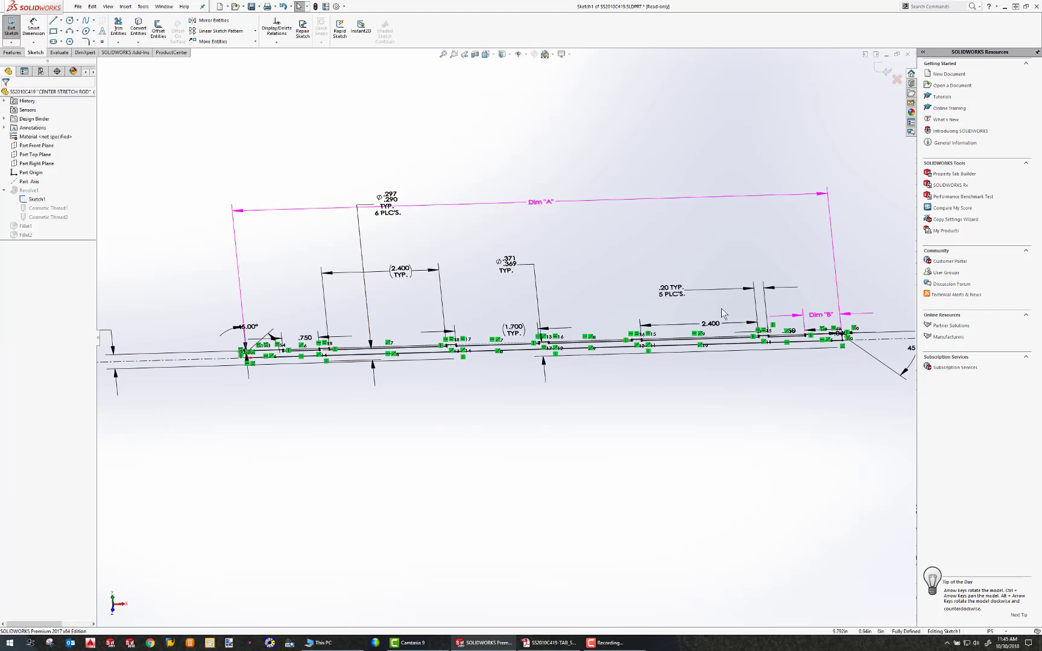
Exit the sketch and reopen the part's design table for editing in a new Excel window.
{"action": "left_click", "coordinate": [884, 71]}
{"action": "left_click", "coordinate": [41, 72]}
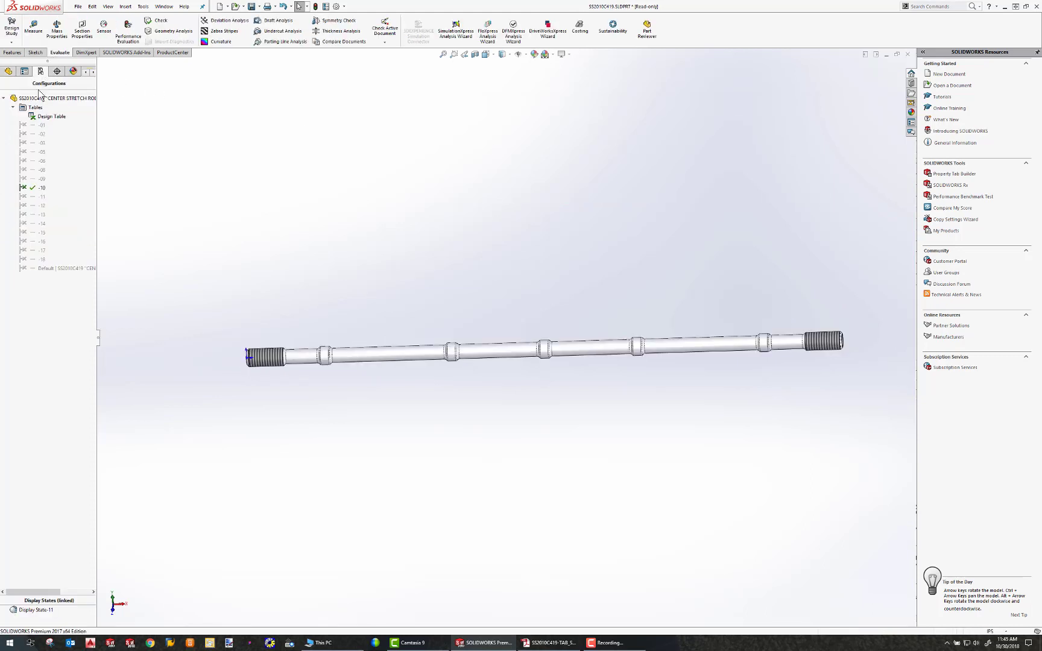
{"action": "right_click", "coordinate": [38, 115]}
{"action": "left_click", "coordinate": [67, 138]}
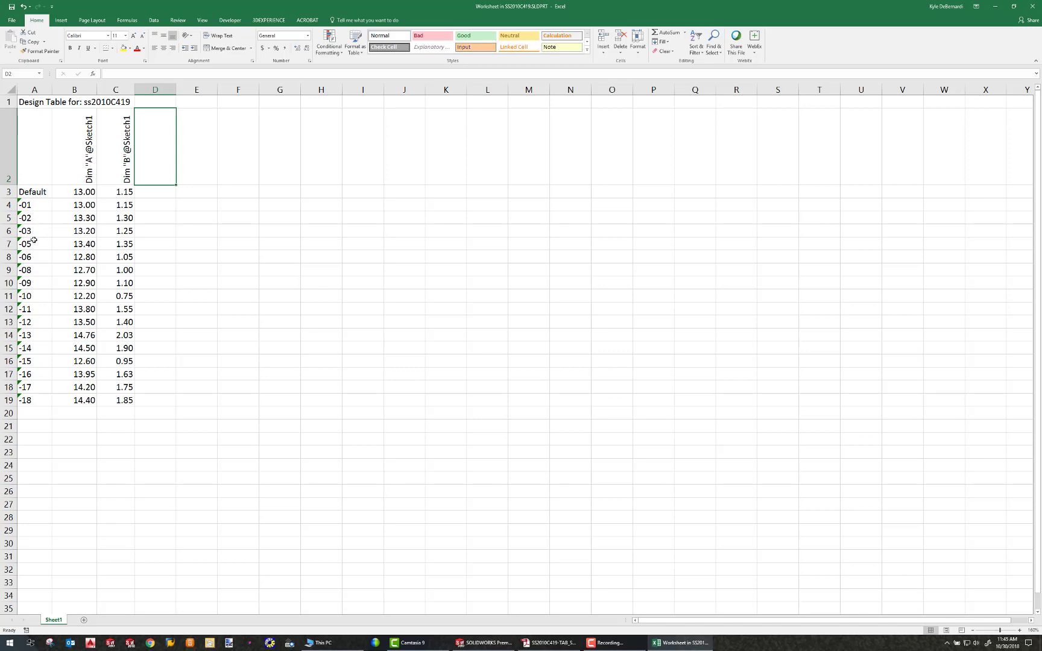
Add a row named "new configuration" below -18 in the design table and widen column A to fit the name.
{"action": "left_click", "coordinate": [33, 411]}
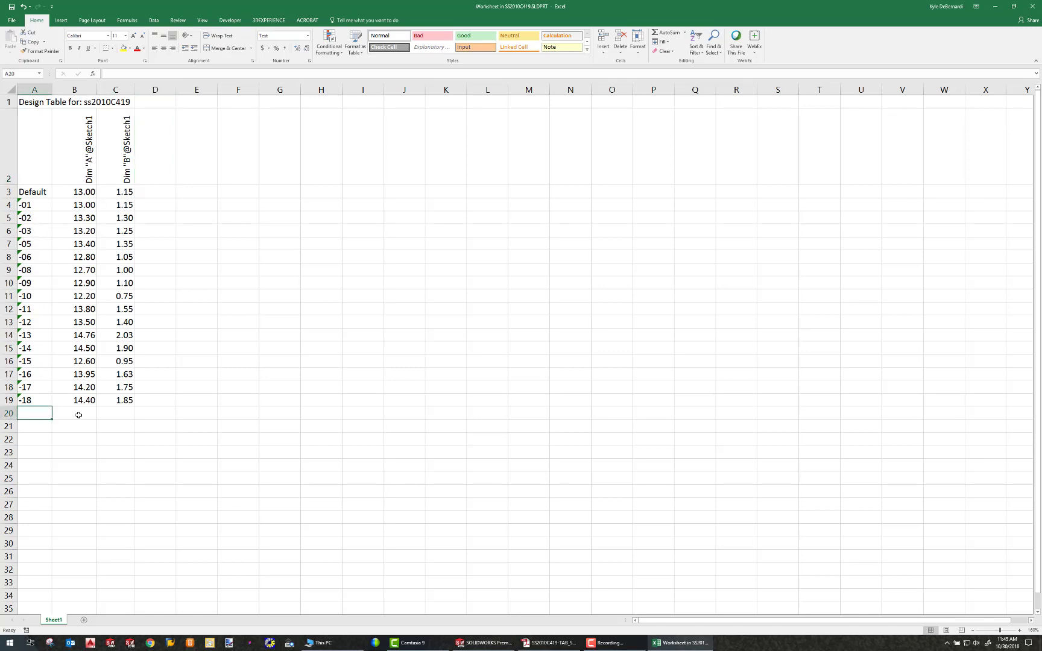
{"action": "type", "text": "-"}
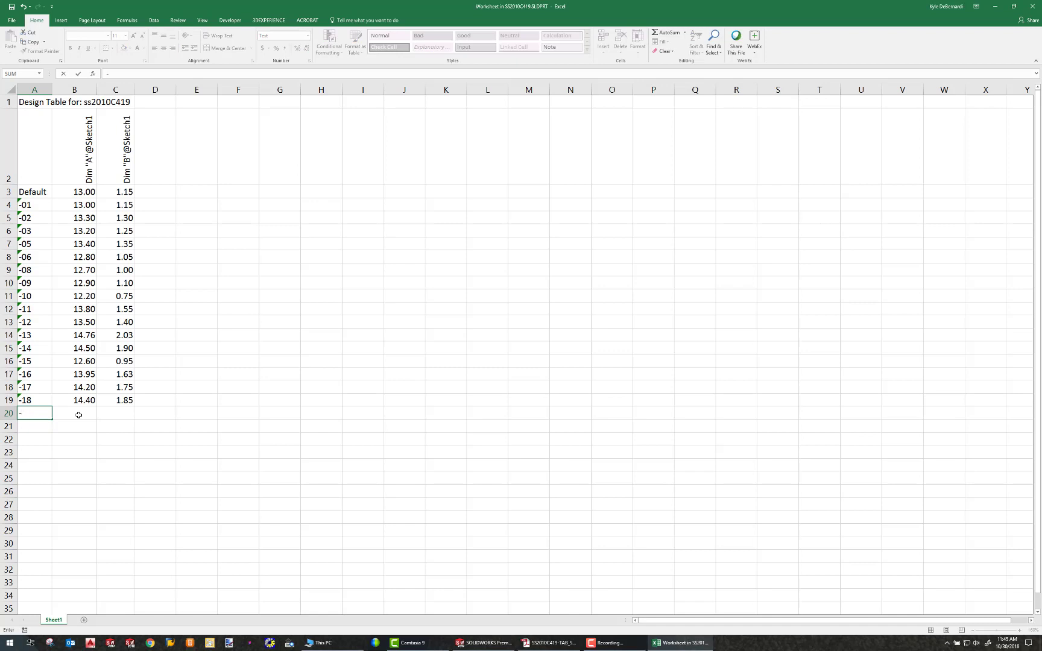
{"action": "key", "text": "BackSpace"}
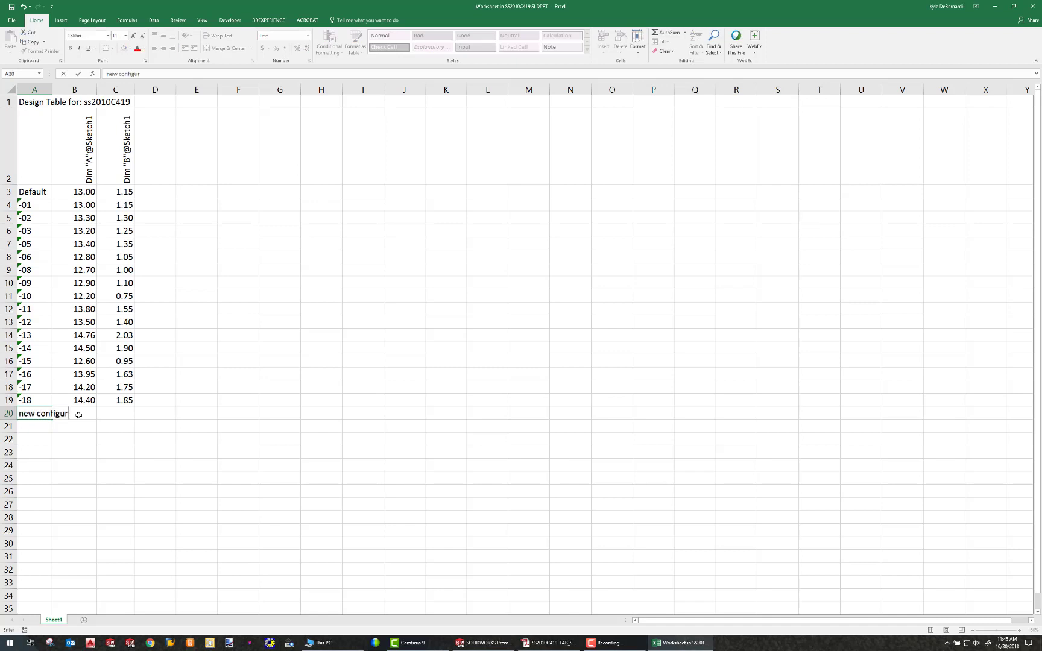
{"action": "type", "text": "new configuration"}
{"action": "key", "text": "Return"}
{"action": "left_click", "coordinate": [78, 414]}
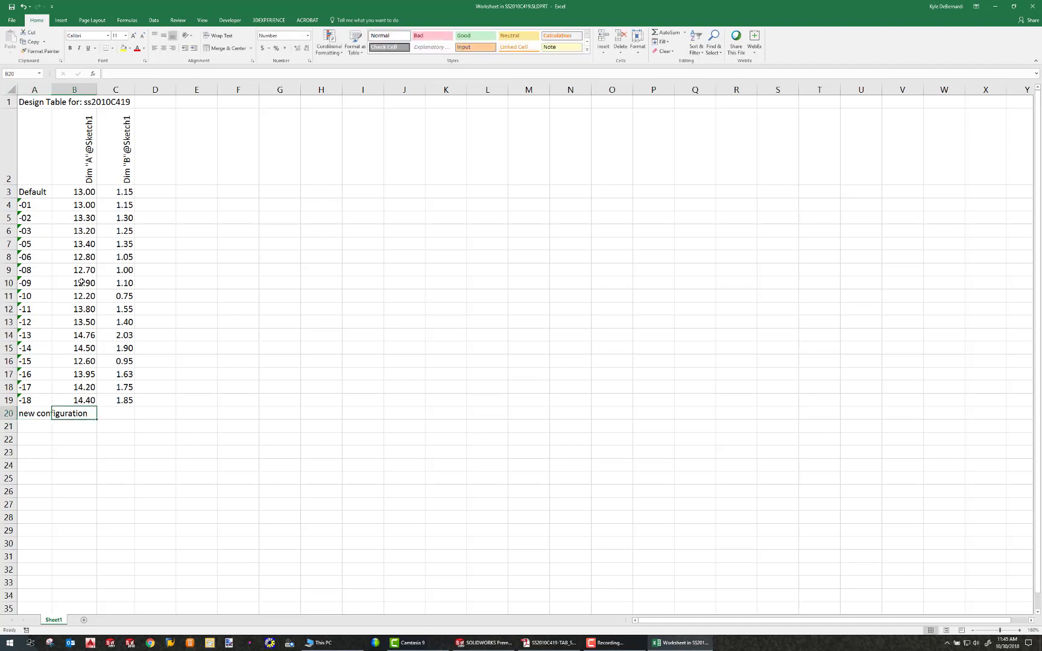
{"action": "double_click", "coordinate": [52, 91]}
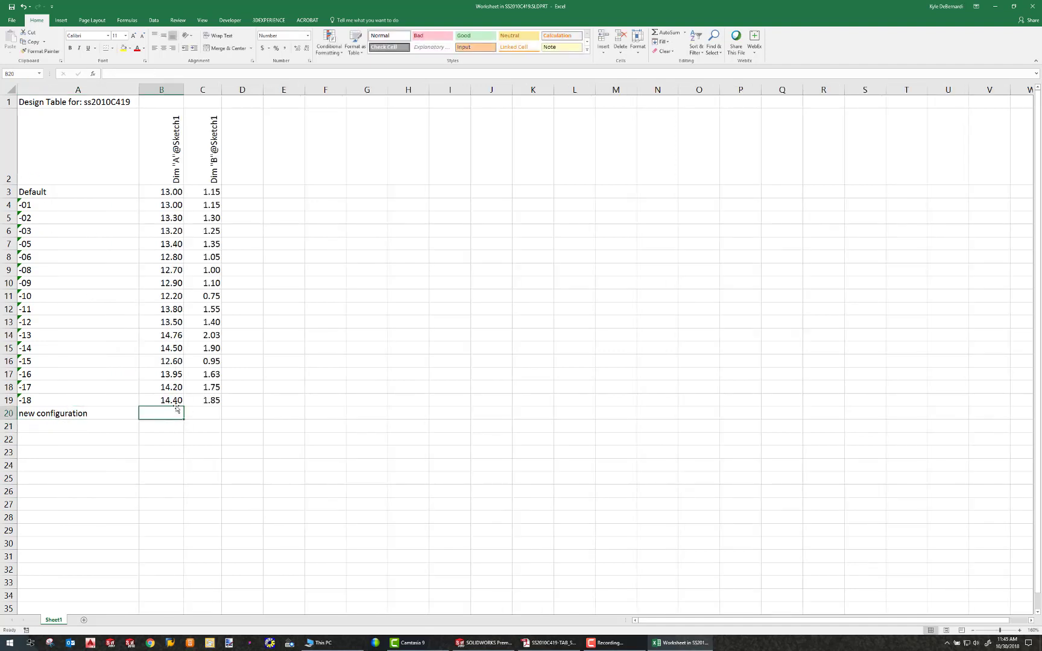
Set Dim "A" to 16 and Dim "B" to 2 for the new configuration row.
{"action": "type", "text": "16"}
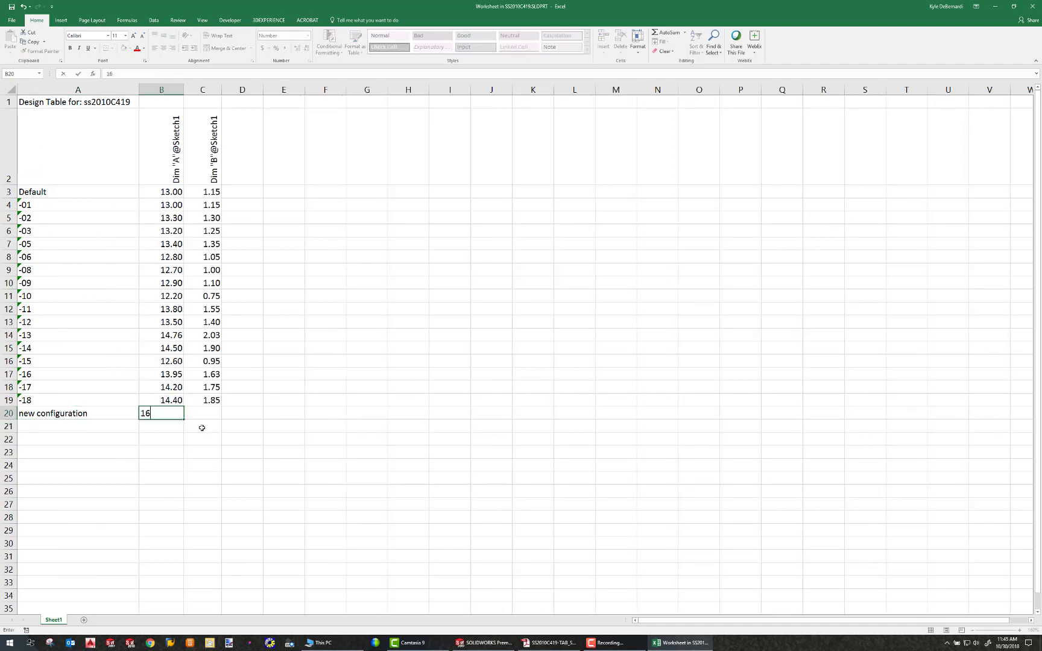
{"action": "left_click", "coordinate": [218, 416]}
{"action": "type", "text": "2"}
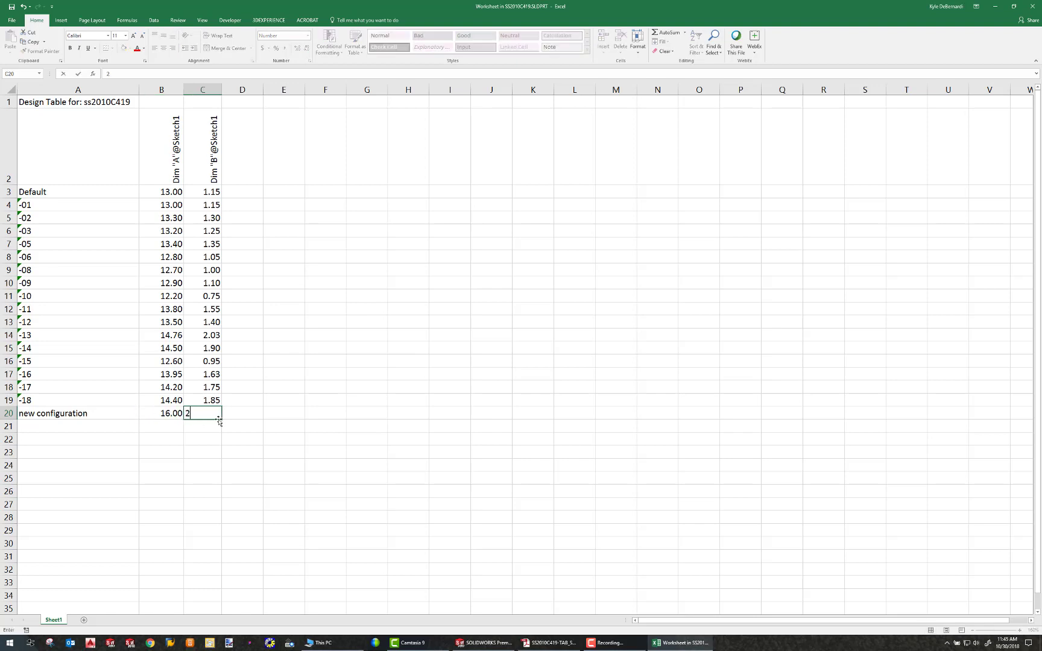
{"action": "key", "text": "Return"}
Save and close the design table so that the new configuration is generated in the part.
{"action": "left_click", "coordinate": [229, 349]}
{"action": "left_click", "coordinate": [12, 8]}
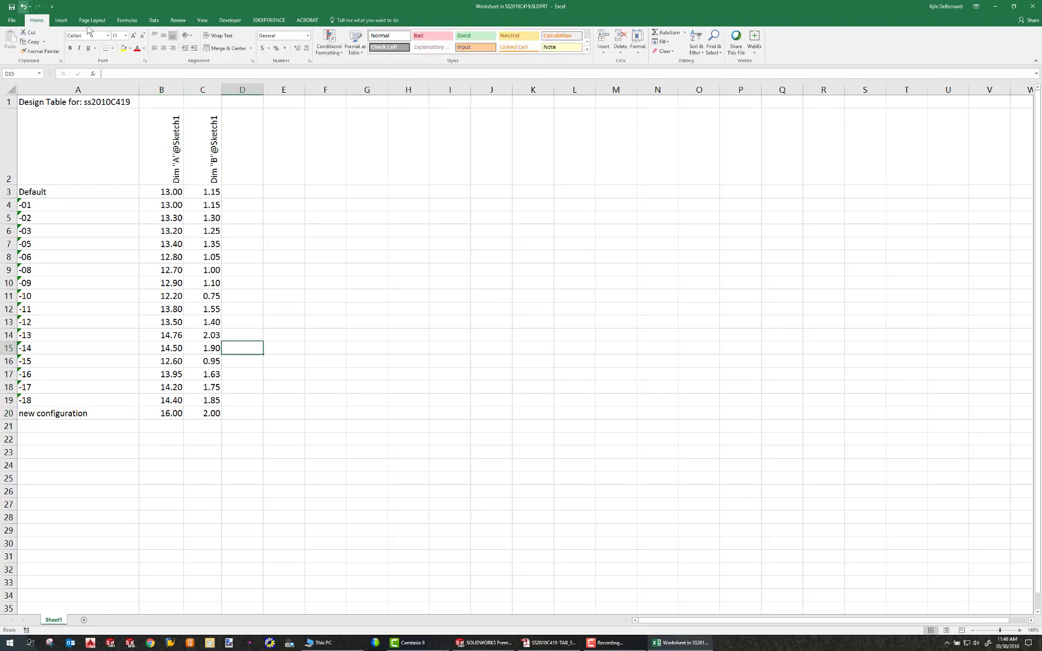
{"action": "left_click", "coordinate": [1033, 7]}
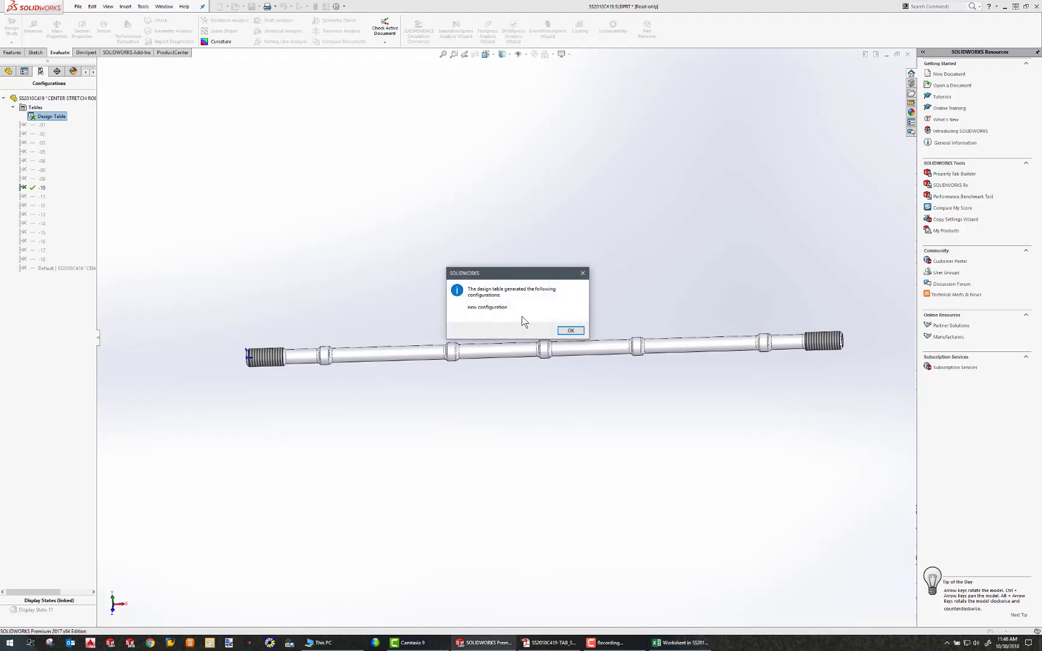
{"action": "left_click", "coordinate": [570, 330]}
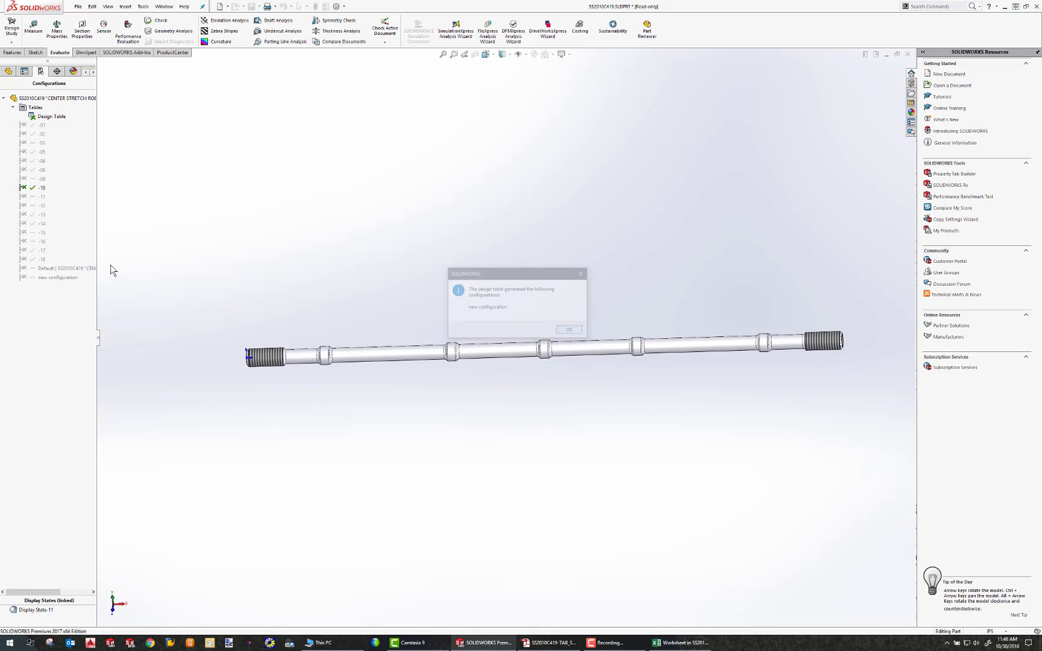
Activate the configuration named "new configuration", inspect the resized rod and return to the part's feature tree.
{"action": "double_click", "coordinate": [50, 279]}
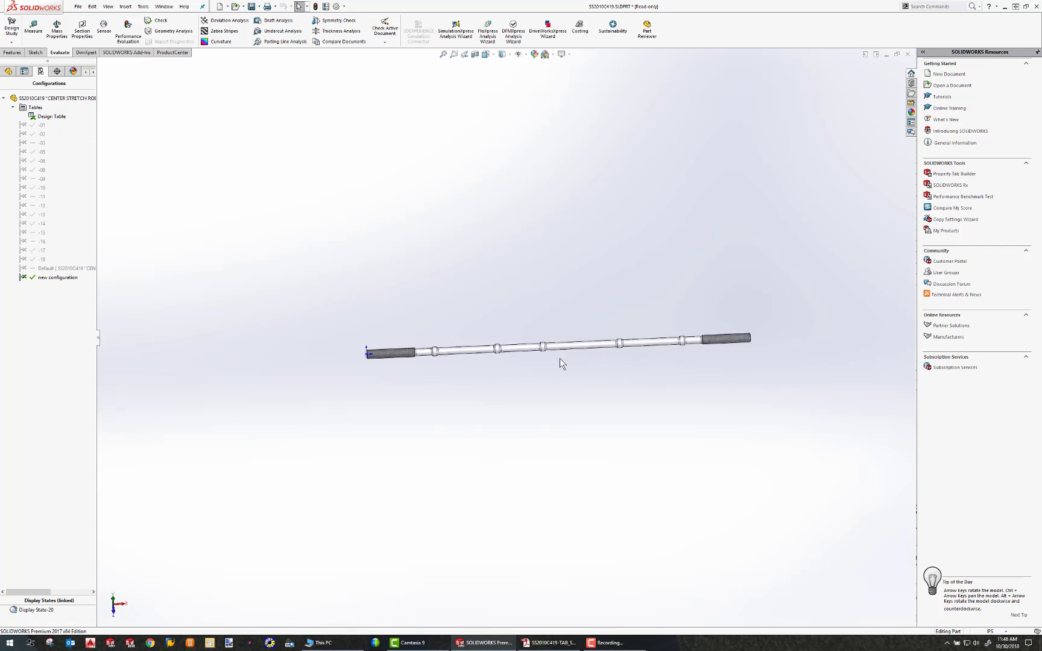
{"action": "left_click", "coordinate": [13, 108]}
{"action": "left_click", "coordinate": [13, 108]}
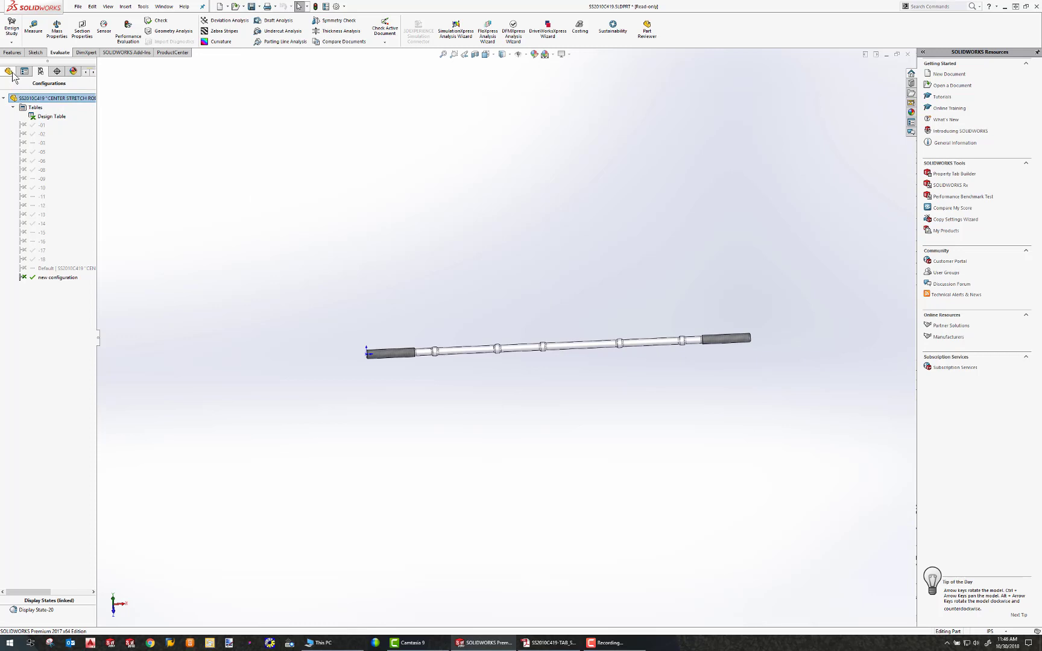
{"action": "middle_click_drag", "start_coordinate": [476, 326], "coordinate": [521, 343]}
{"action": "scroll", "coordinate": [573, 335], "scroll_direction": "down", "scroll_amount": 4}
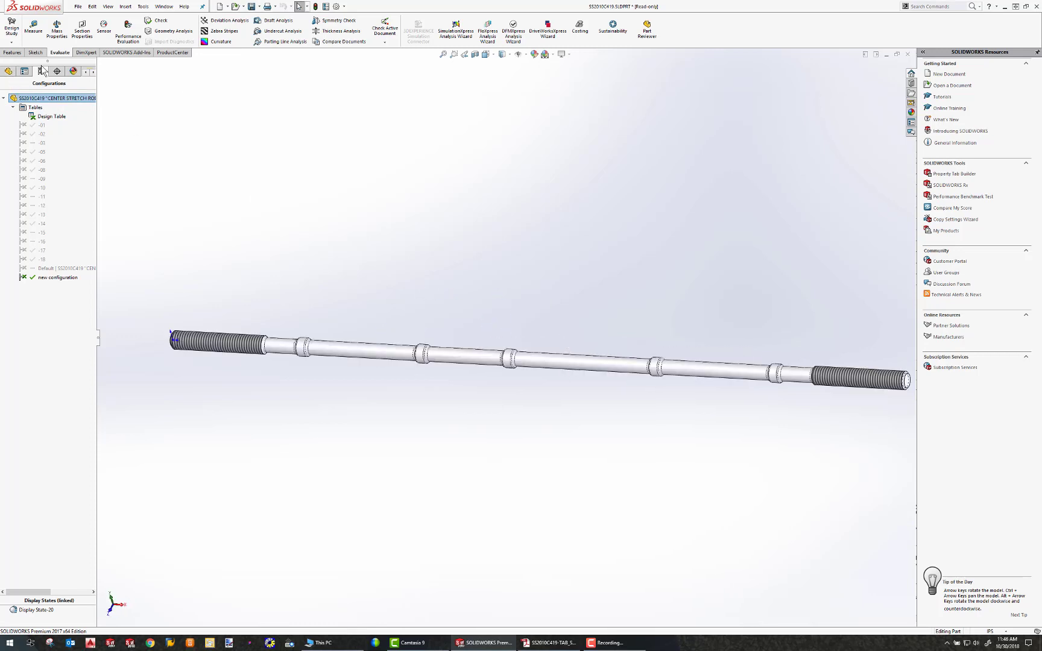
{"action": "left_click", "coordinate": [9, 71]}
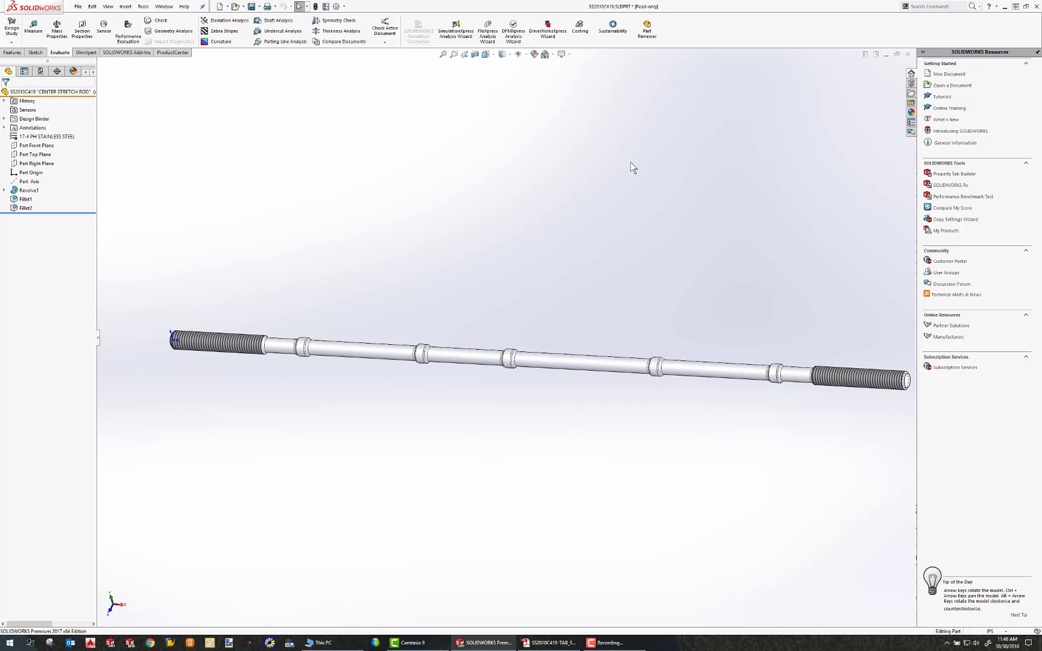
Minimize the rod part, bring up the Hex Key Assembly at full size and view its FOLDED configuration.
{"action": "left_click", "coordinate": [886, 55]}
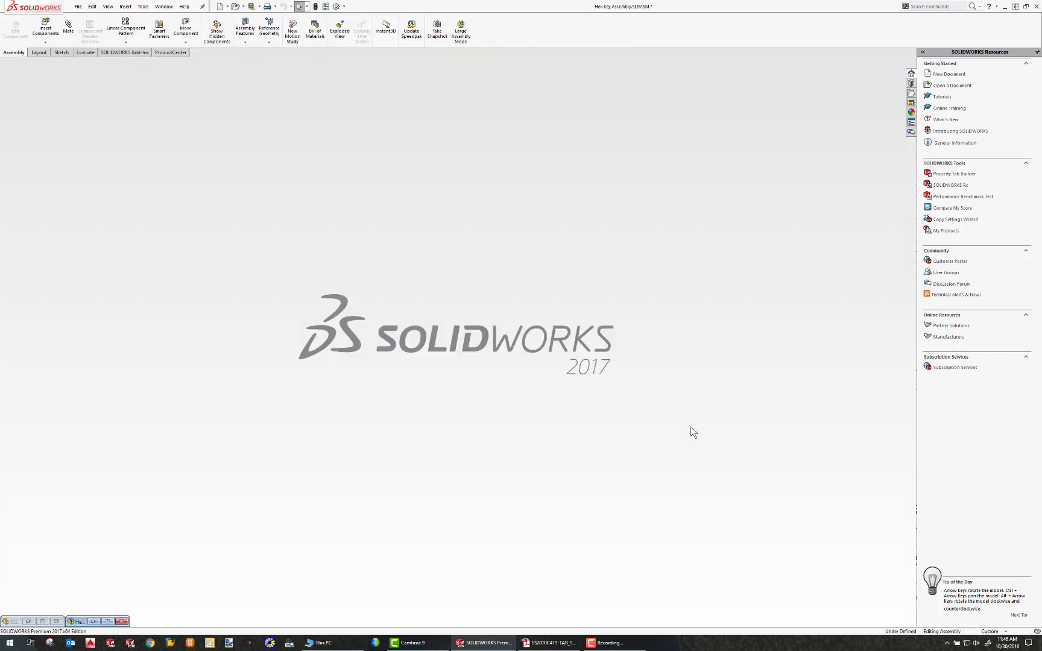
{"action": "left_click", "coordinate": [95, 622]}
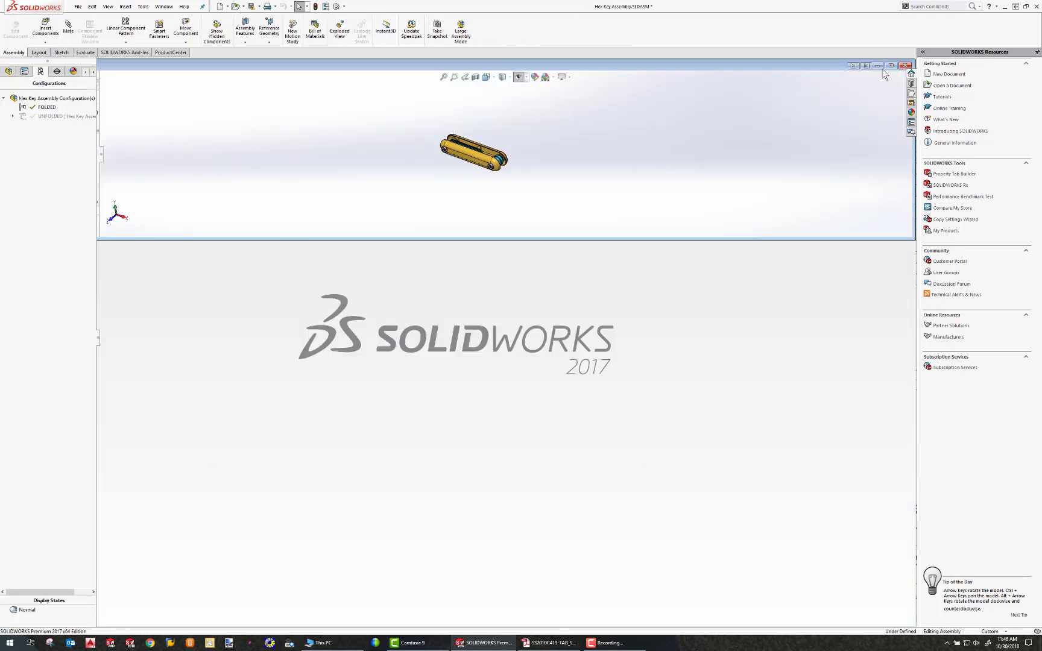
{"action": "left_click", "coordinate": [891, 65]}
{"action": "middle_click_drag", "start_coordinate": [581, 407], "coordinate": [538, 369]}
{"action": "scroll", "coordinate": [507, 336], "scroll_direction": "up", "scroll_amount": 2}
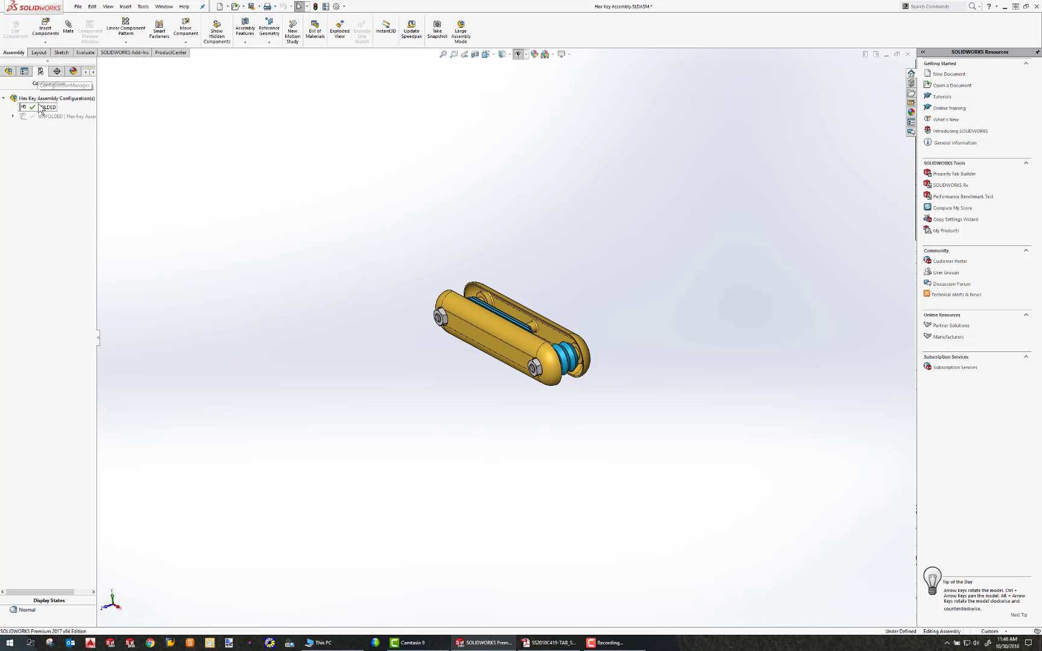
{"action": "mouse_move", "coordinate": [480, 356]}
{"action": "middle_mouse_down"}
{"action": "mouse_move", "coordinate": [493, 333]}
{"action": "mouse_move", "coordinate": [496, 345]}
{"action": "middle_mouse_up"}
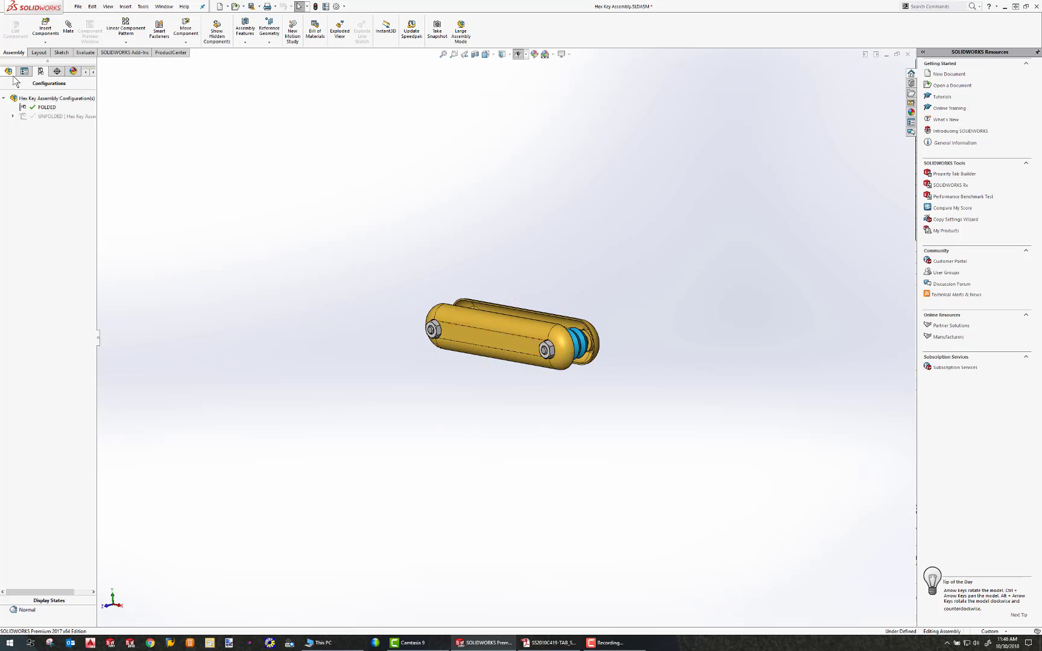
Switch the assembly between its UNFOLDED and FOLDED configurations to compare the hex key positions, ending on UNFOLDED.
{"action": "double_click", "coordinate": [47, 115]}
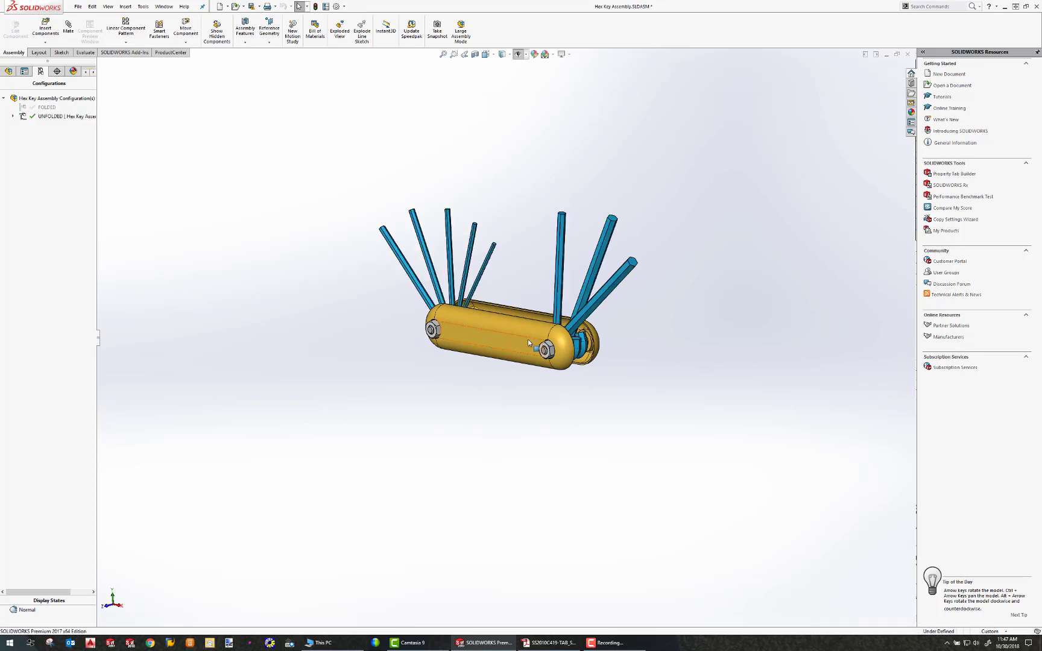
{"action": "key", "text": "ctrl+1"}
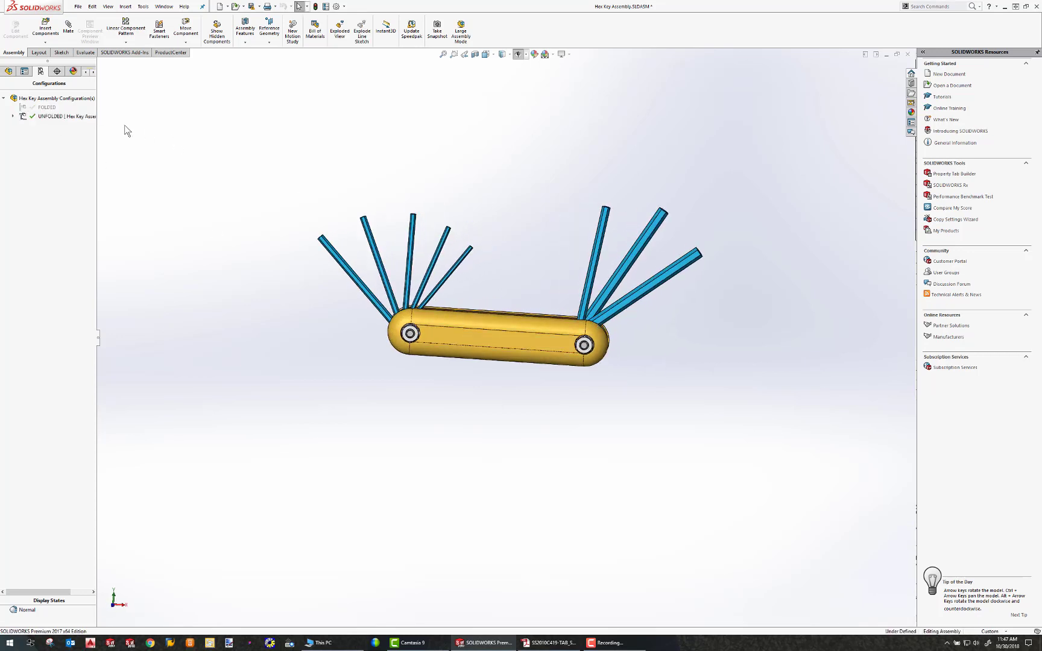
{"action": "double_click", "coordinate": [47, 109]}
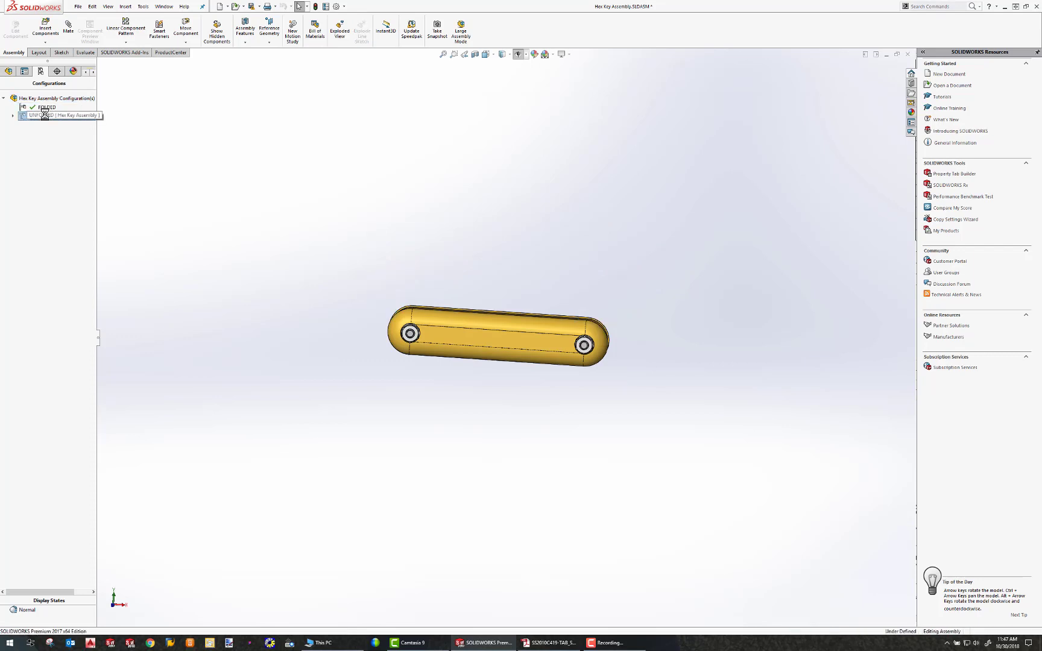
{"action": "double_click", "coordinate": [44, 114]}
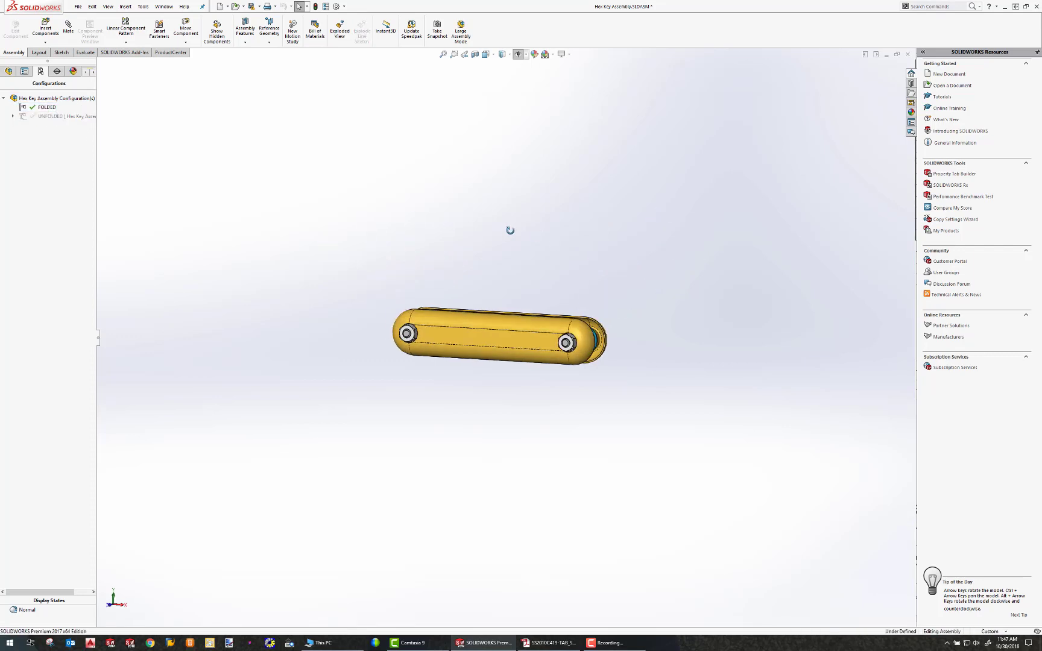
{"action": "middle_click_drag", "start_coordinate": [507, 228], "coordinate": [313, 258]}
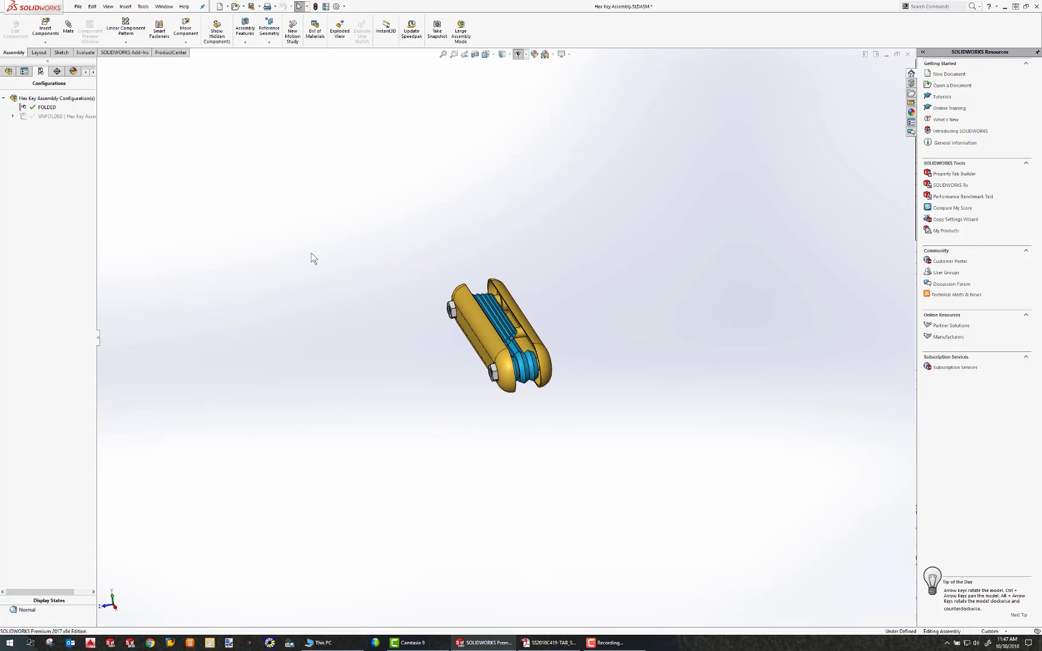
{"action": "double_click", "coordinate": [50, 117]}
{"action": "middle_click_drag", "start_coordinate": [475, 287], "coordinate": [562, 316]}
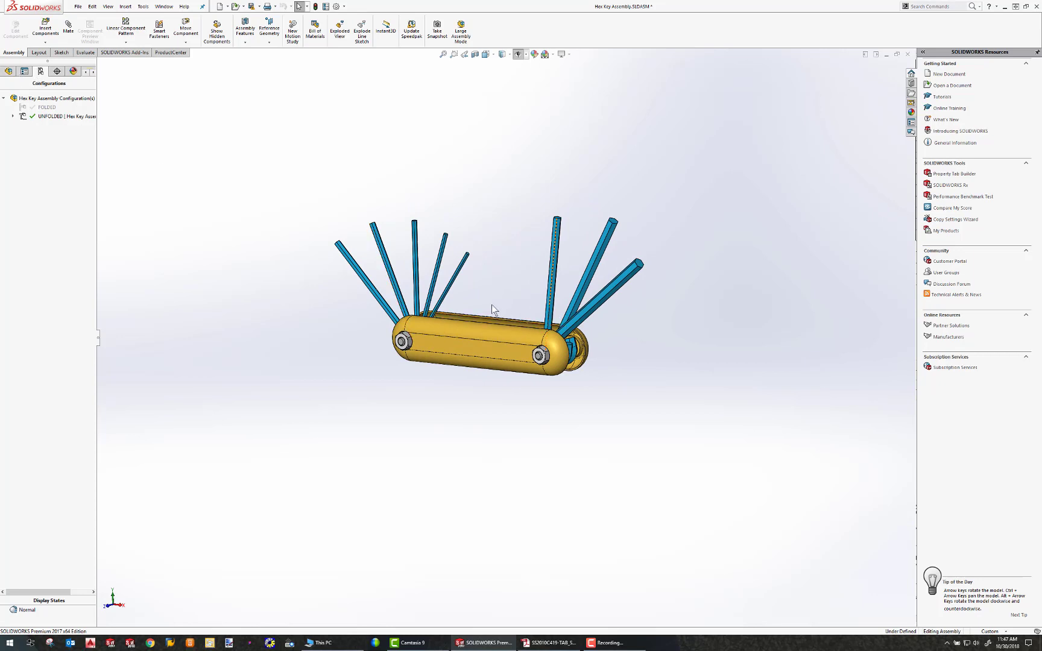
{"action": "scroll", "coordinate": [507, 305], "scroll_direction": "down", "scroll_amount": 3}
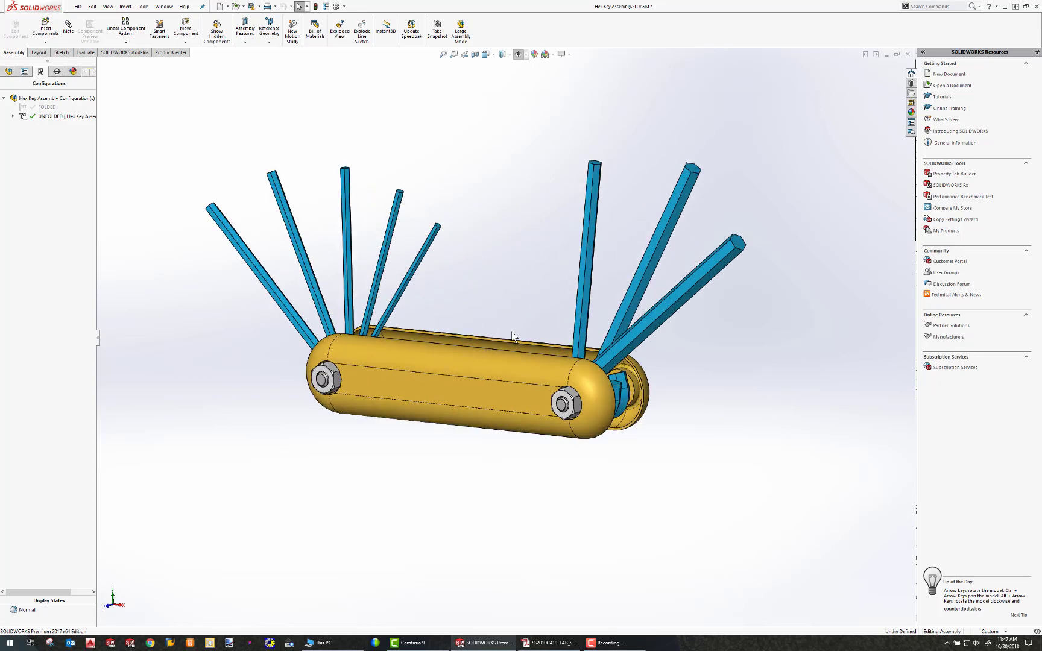
Examine which mates are suppressed in the UNFOLDED configuration, and compare them with the mates of the activated FOLDED configuration.
{"action": "left_click", "coordinate": [9, 71]}
{"action": "left_click", "coordinate": [4, 320]}
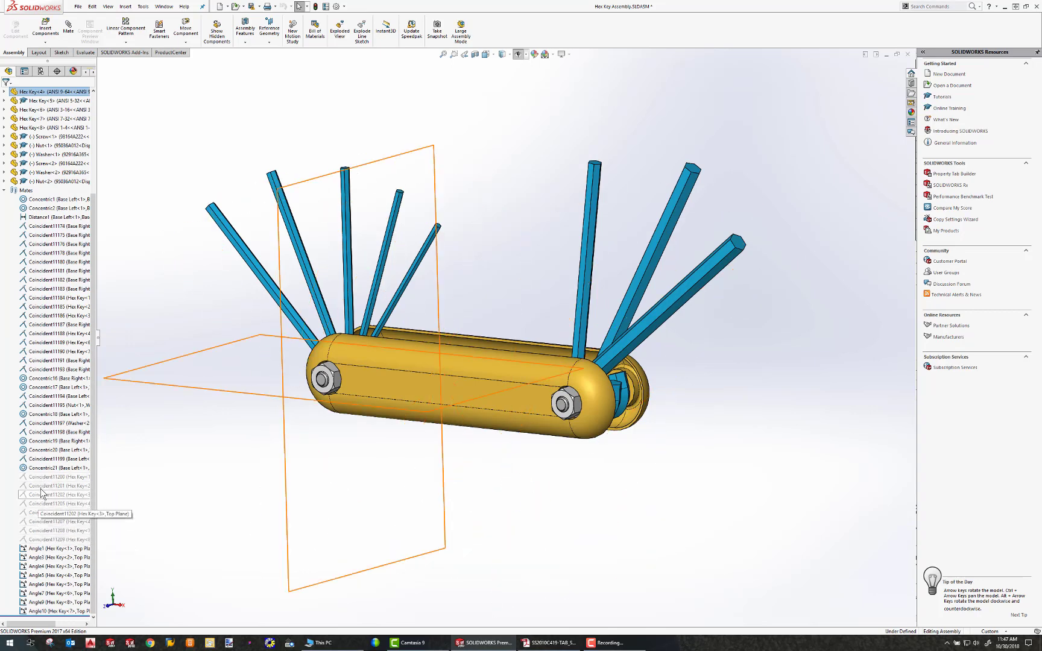
{"action": "left_click", "coordinate": [40, 72]}
{"action": "double_click", "coordinate": [46, 107]}
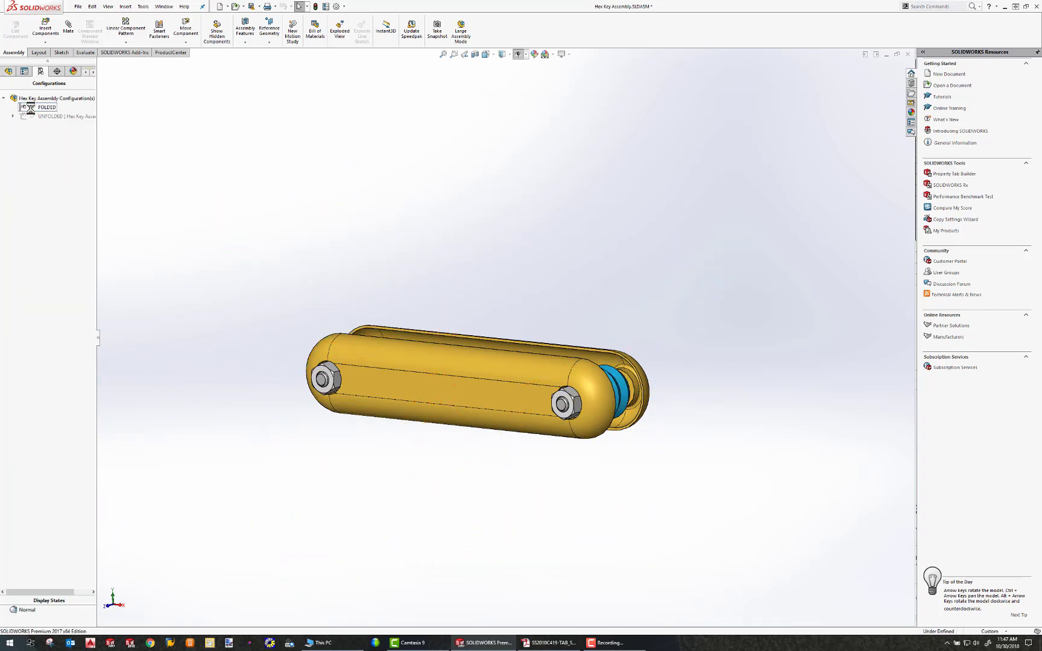
{"action": "left_click", "coordinate": [9, 72]}
{"action": "left_click", "coordinate": [5, 316]}
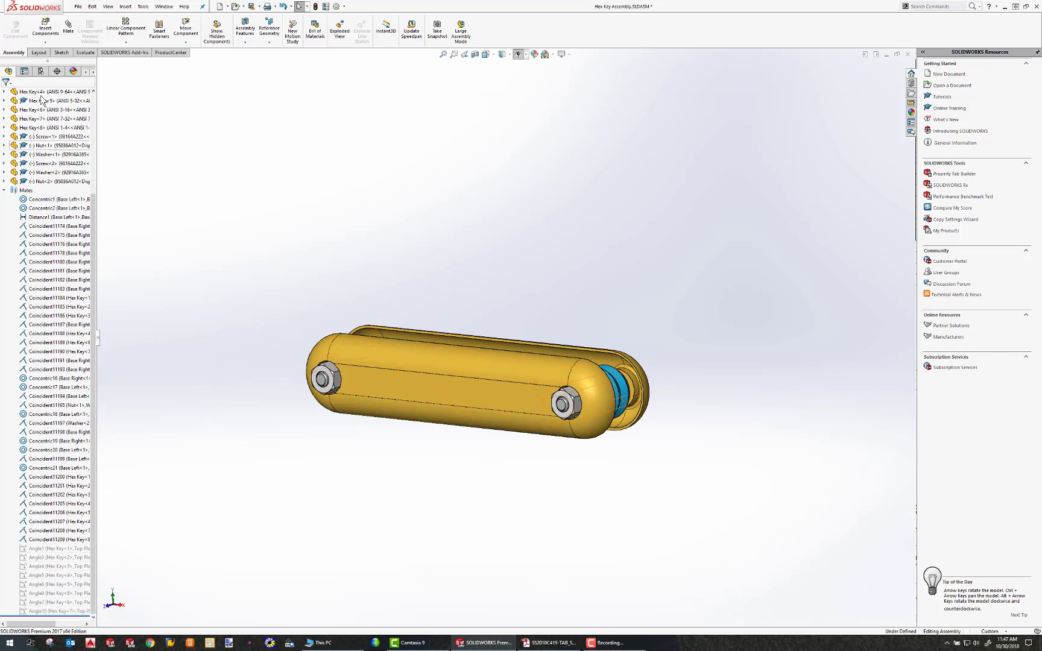
Reactivate the UNFOLDED configuration and expand its mates to review the angle mates at the end of the list.
{"action": "left_click", "coordinate": [40, 71]}
{"action": "double_click", "coordinate": [52, 116]}
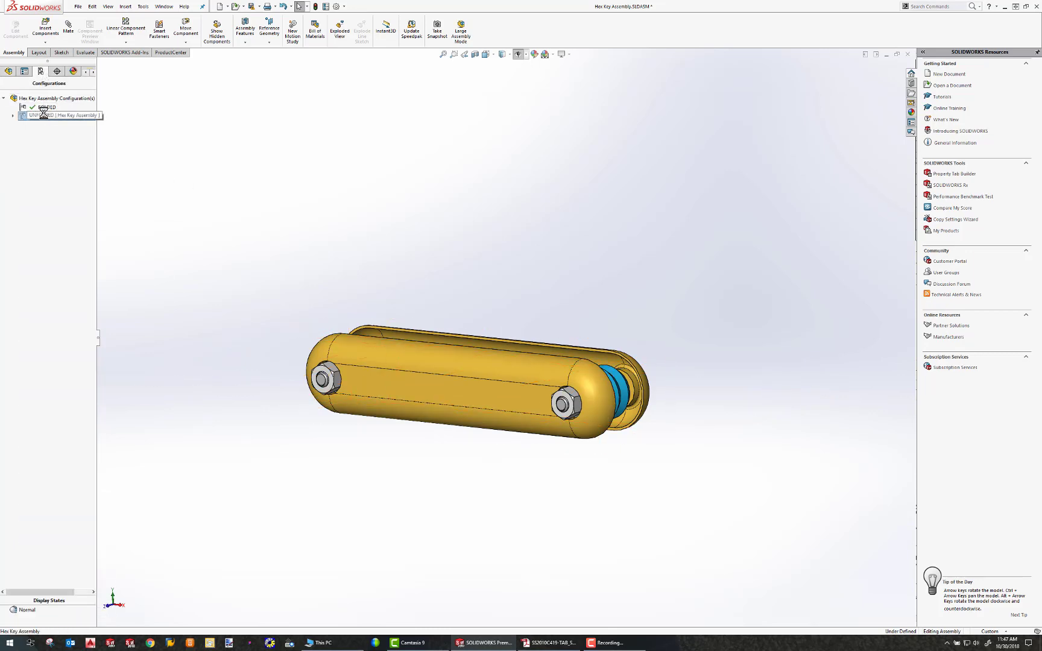
{"action": "left_click", "coordinate": [10, 71]}
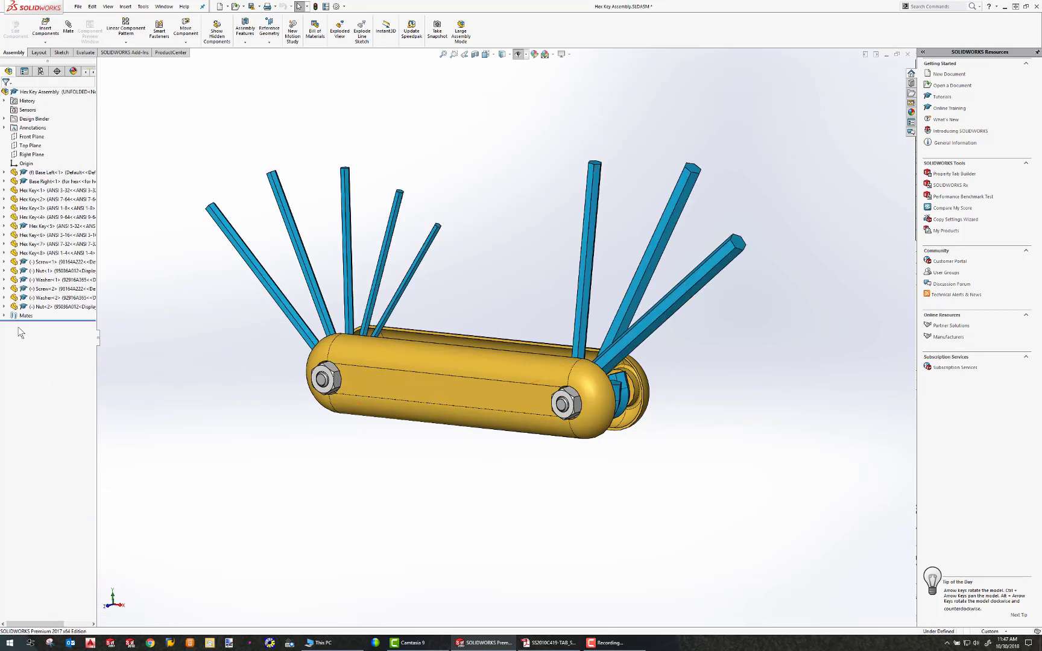
{"action": "left_click", "coordinate": [4, 316]}
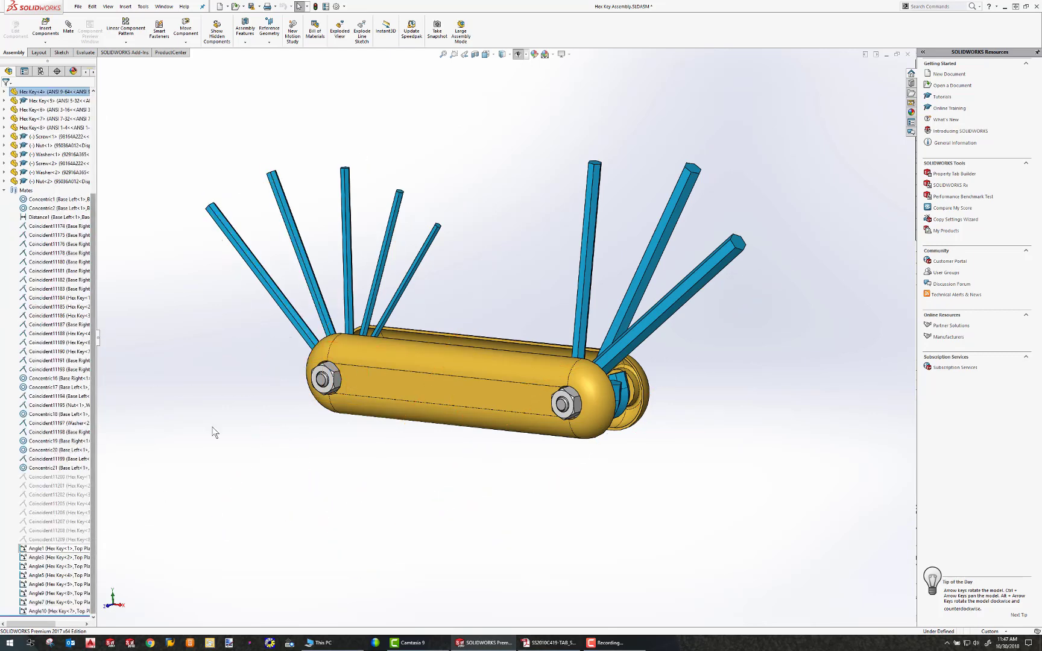
Open the part file of the outermost hex key, the ANSI 7-32 one, from the unfolded assembly.
{"action": "mouse_move", "coordinate": [488, 270]}
{"action": "middle_mouse_down"}
{"action": "mouse_move", "coordinate": [537, 246]}
{"action": "mouse_move", "coordinate": [656, 249]}
{"action": "mouse_move", "coordinate": [663, 263]}
{"action": "mouse_move", "coordinate": [559, 246]}
{"action": "mouse_move", "coordinate": [483, 261]}
{"action": "mouse_move", "coordinate": [498, 269]}
{"action": "middle_mouse_up"}
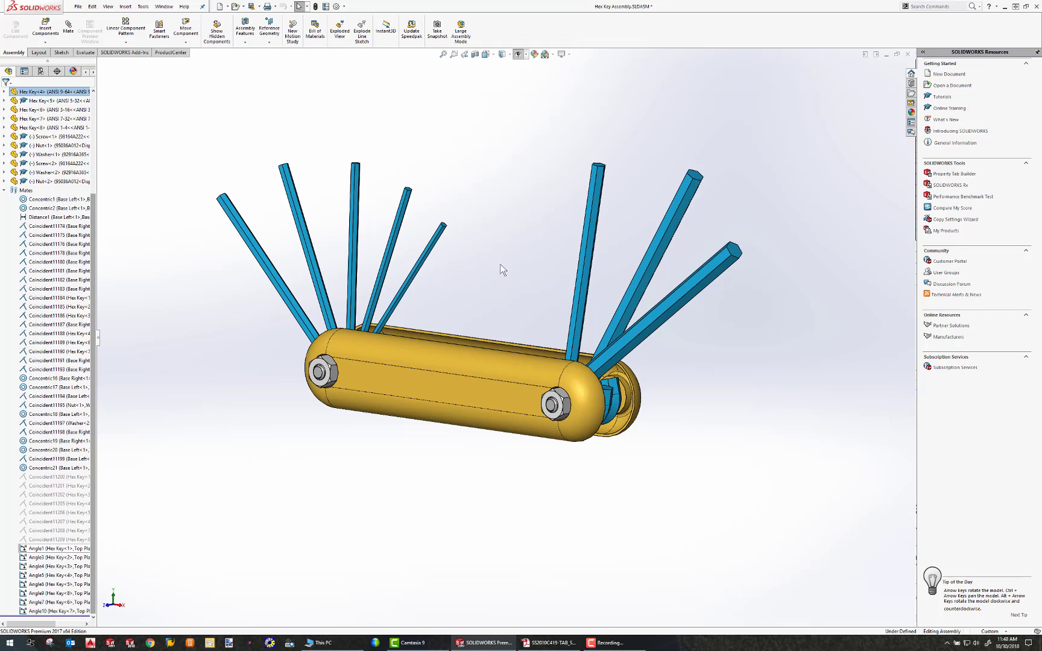
{"action": "middle_click_drag", "start_coordinate": [668, 343], "coordinate": [620, 362]}
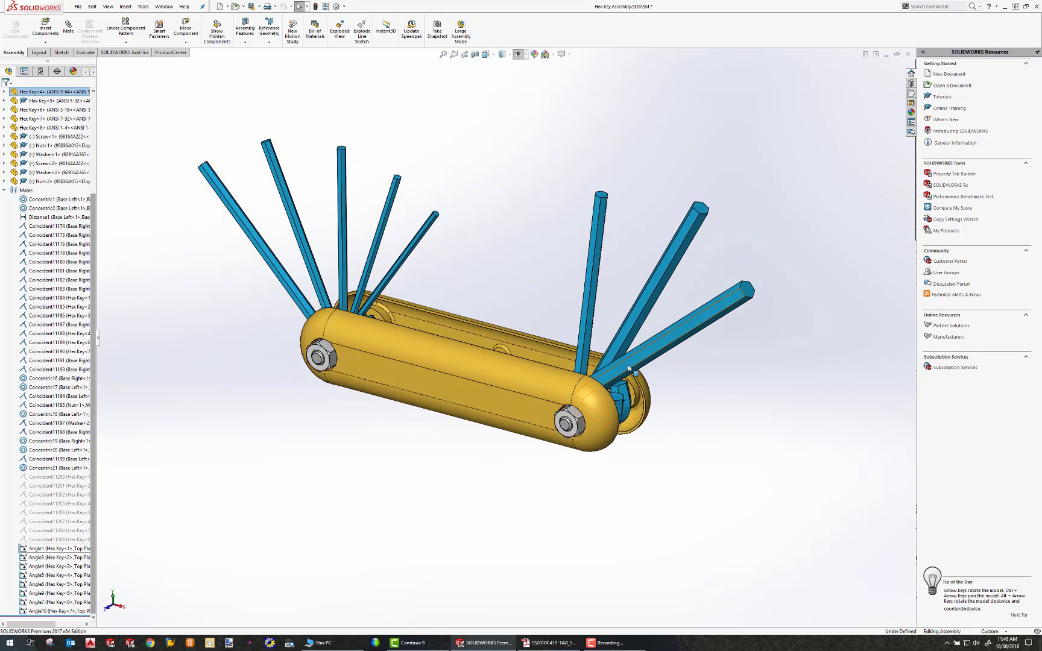
{"action": "scroll", "coordinate": [620, 361], "scroll_direction": "down", "scroll_amount": 3}
{"action": "left_click", "coordinate": [620, 362]}
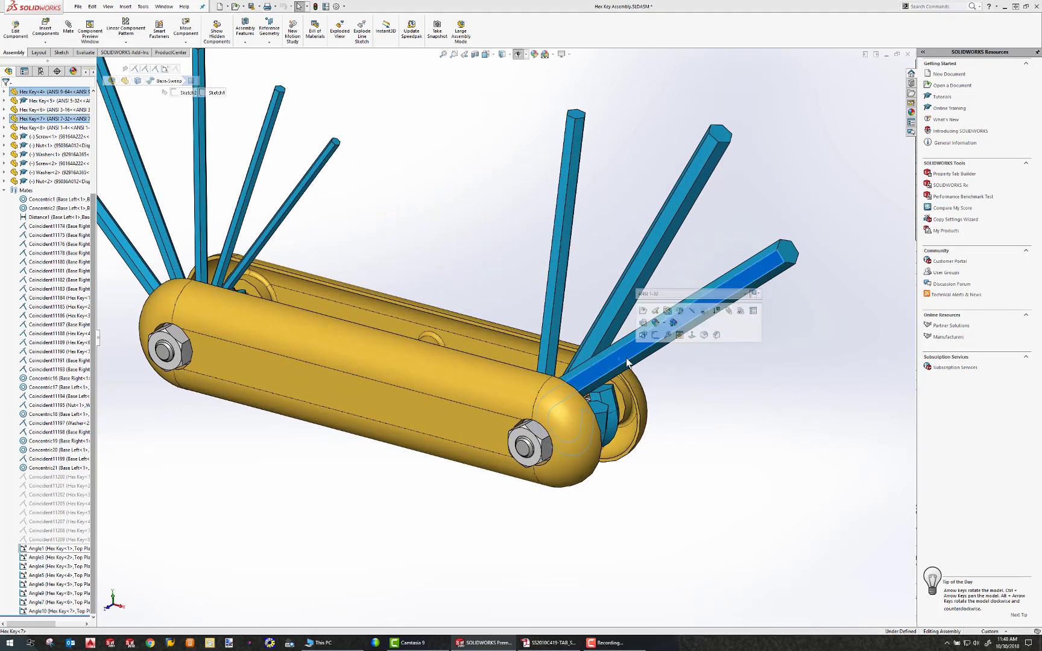
{"action": "left_click", "coordinate": [643, 310]}
Inspect the hex key and its center_axis, and list the part's configurations with the Tables folder expanded.
{"action": "middle_click_drag", "start_coordinate": [532, 322], "coordinate": [379, 256]}
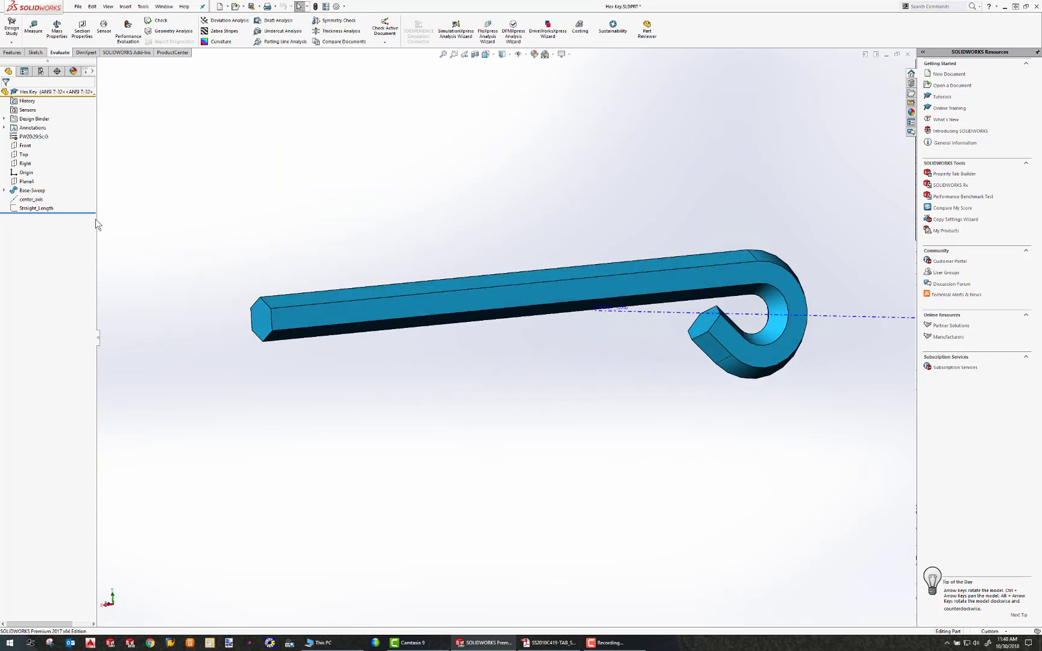
{"action": "left_click", "coordinate": [28, 199]}
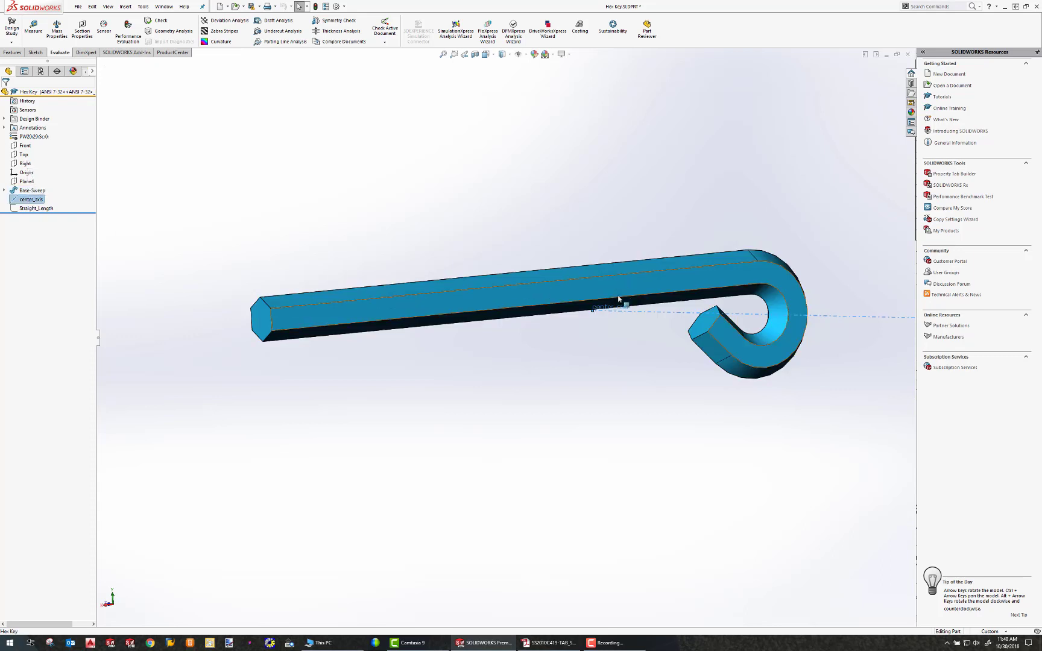
{"action": "middle_click_drag", "start_coordinate": [610, 317], "coordinate": [518, 329]}
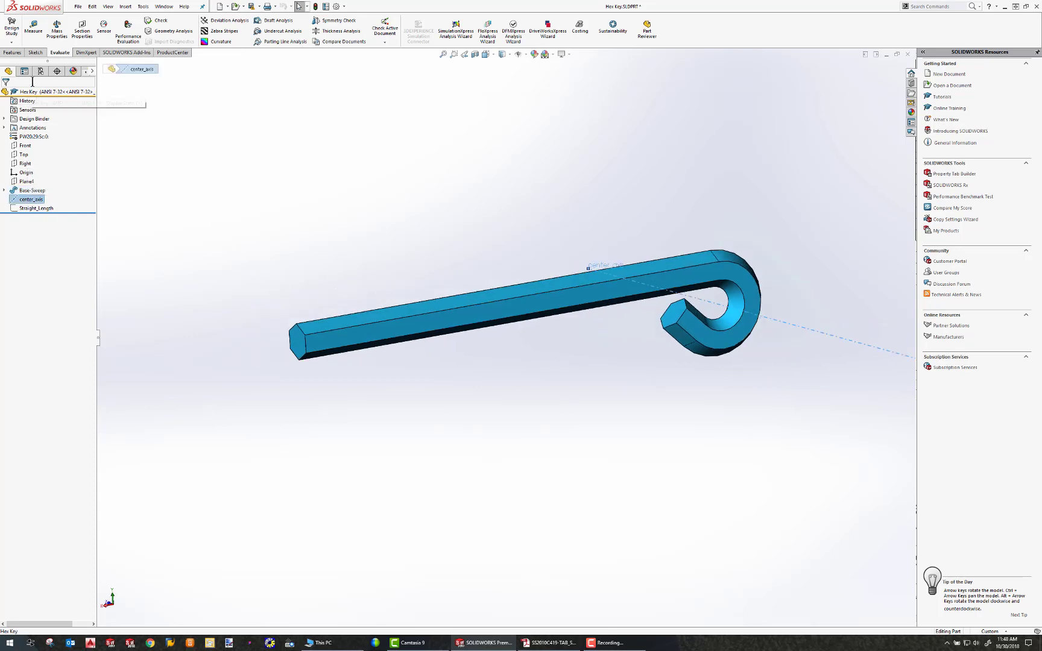
{"action": "left_click", "coordinate": [40, 71]}
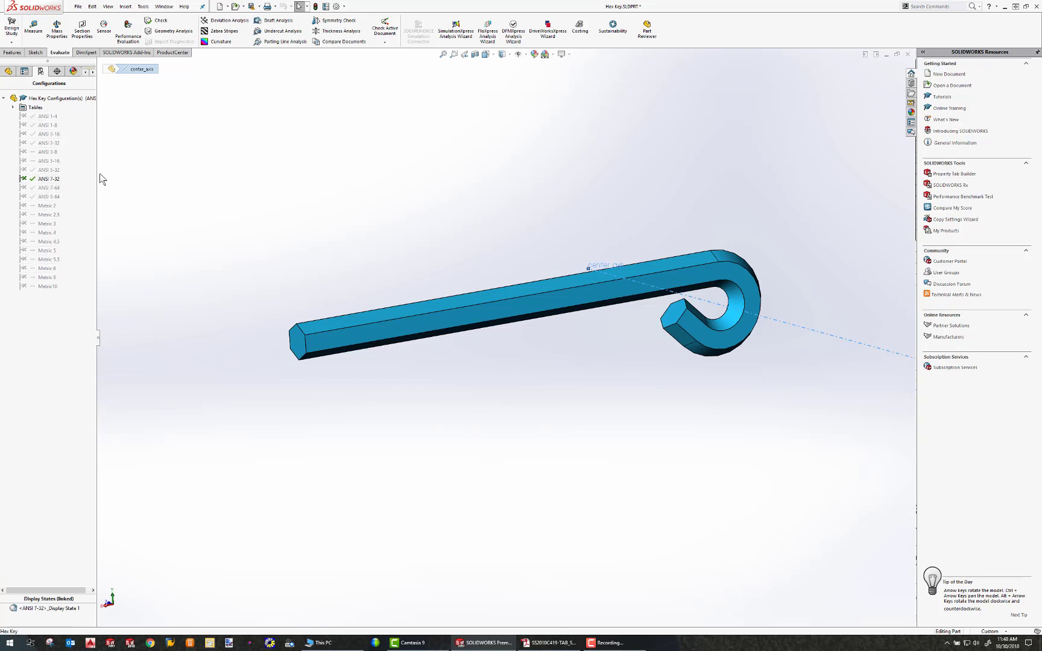
{"action": "left_click", "coordinate": [13, 108]}
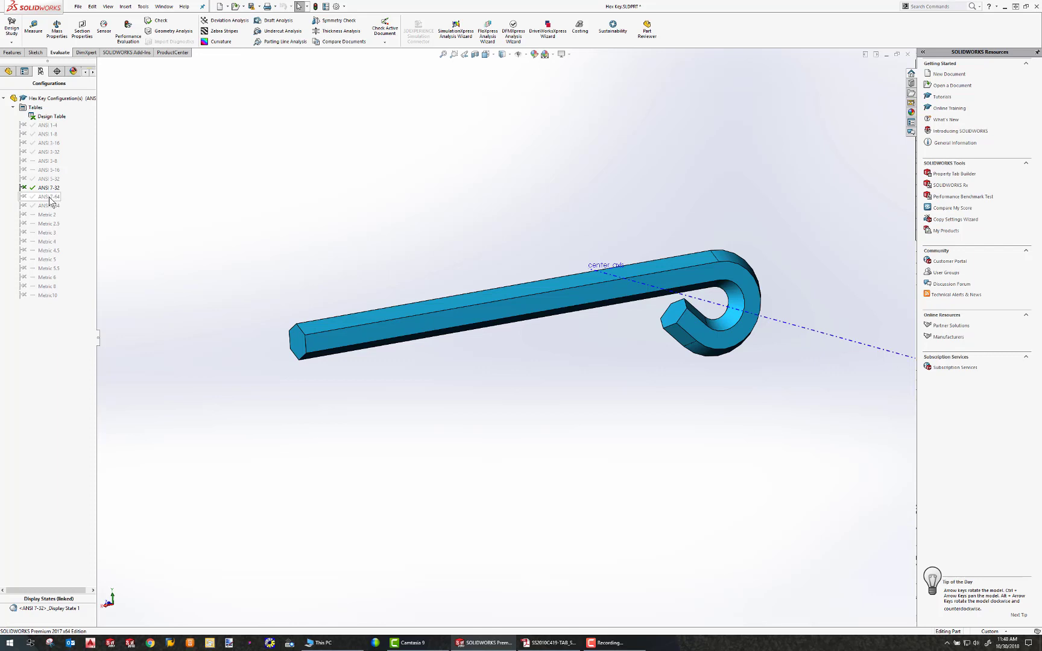
Preview the hex key's ANSI 1-4, ANSI 7-64, Metric 4.5, Metric 6 and Metric10 configurations in turn.
{"action": "double_click", "coordinate": [41, 125]}
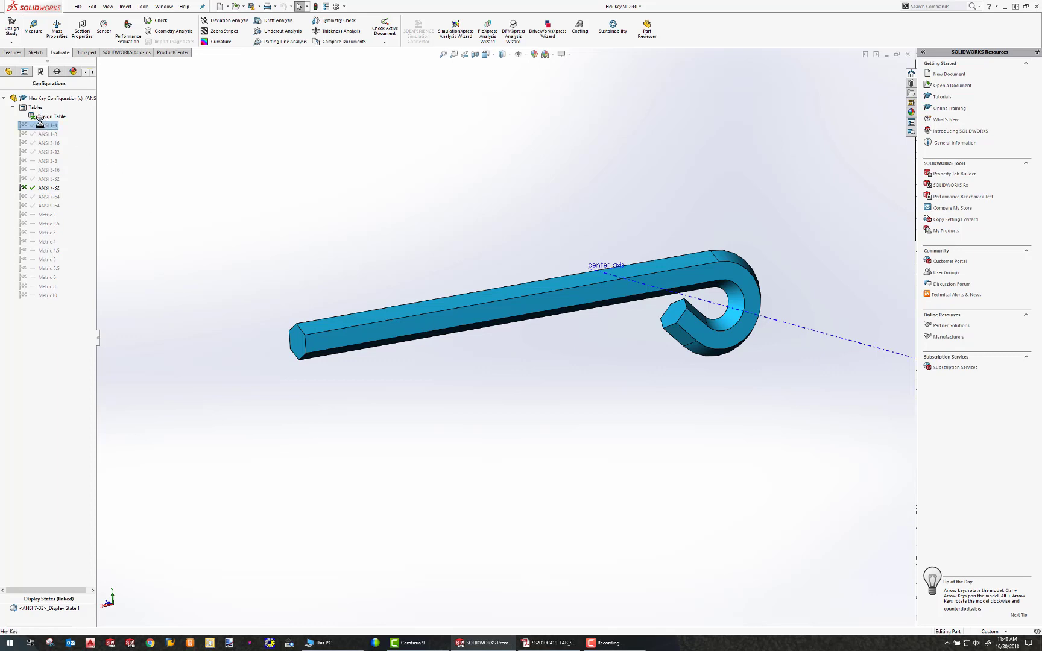
{"action": "middle_click_drag", "start_coordinate": [573, 341], "coordinate": [528, 296]}
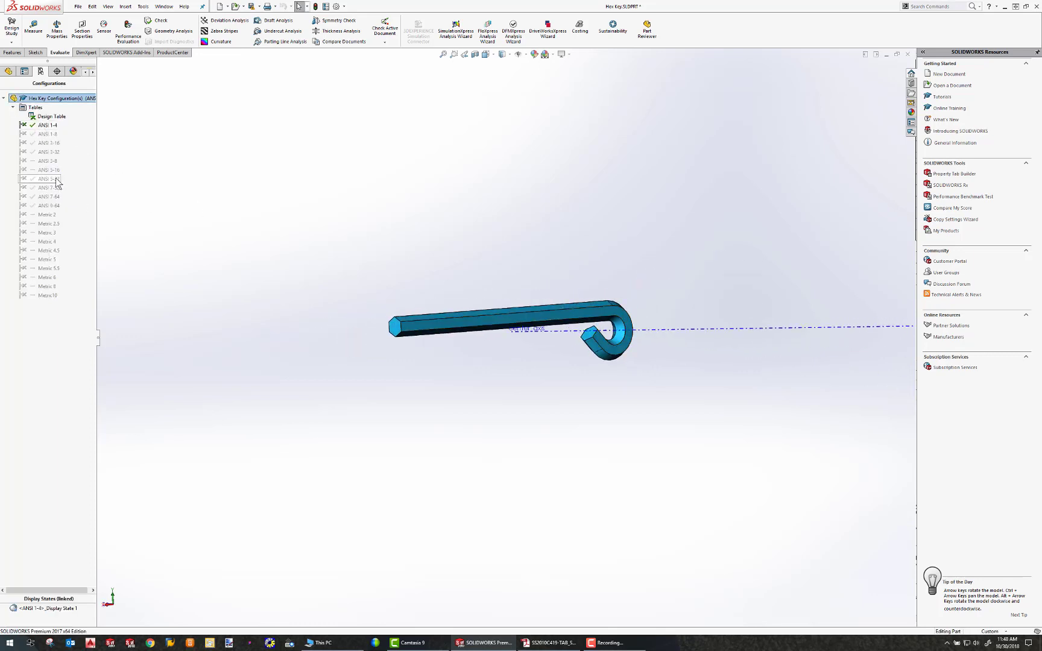
{"action": "middle_click_drag", "start_coordinate": [515, 280], "coordinate": [500, 298]}
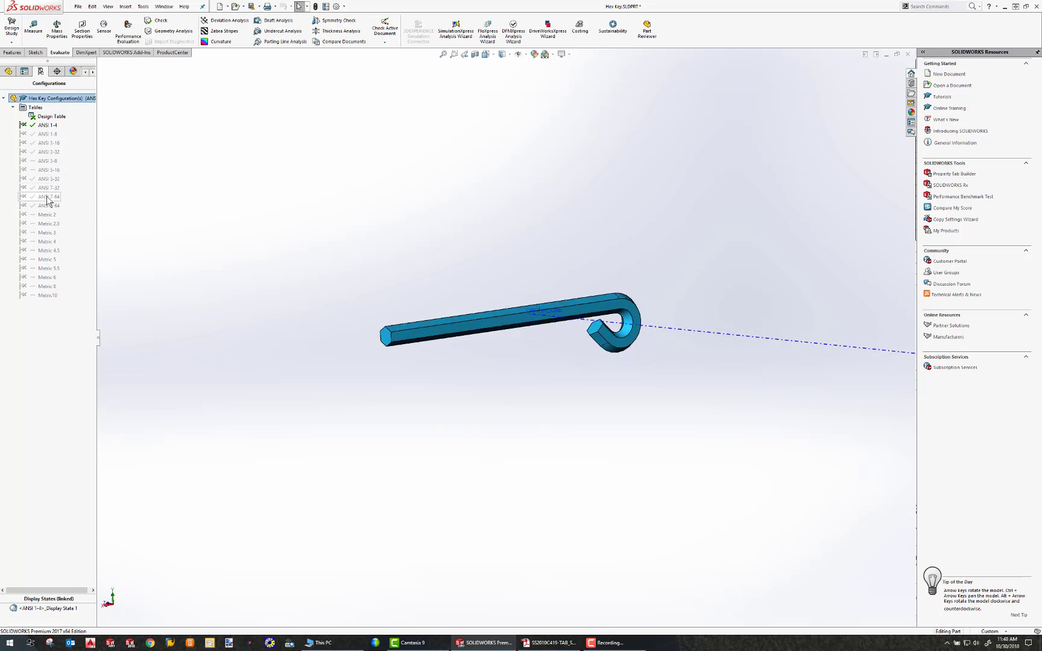
{"action": "double_click", "coordinate": [46, 196]}
{"action": "double_click", "coordinate": [45, 250]}
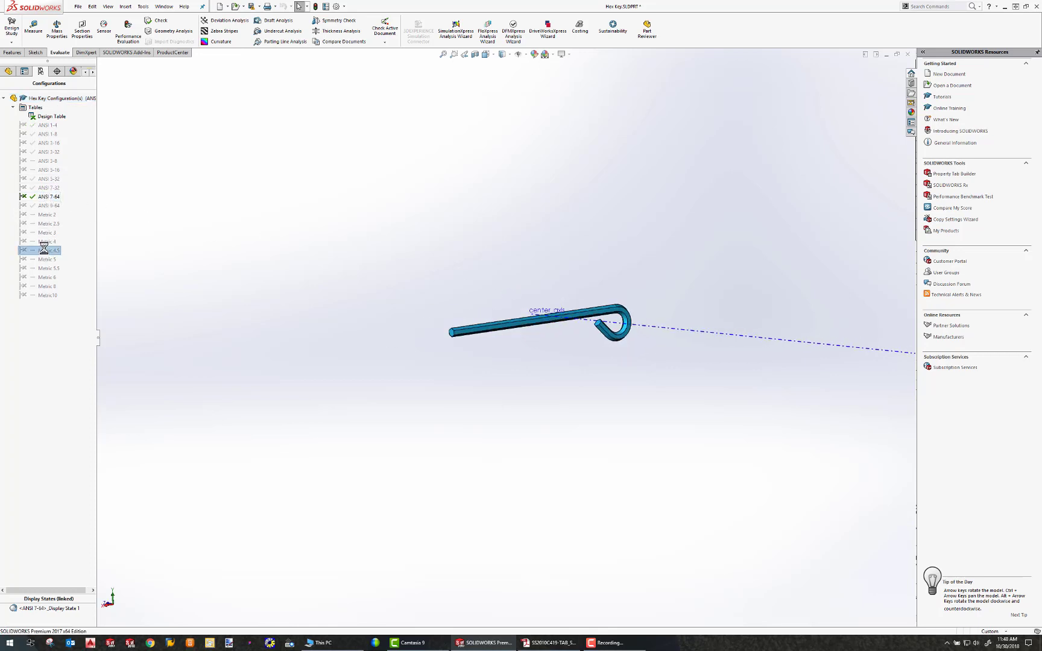
{"action": "double_click", "coordinate": [46, 278]}
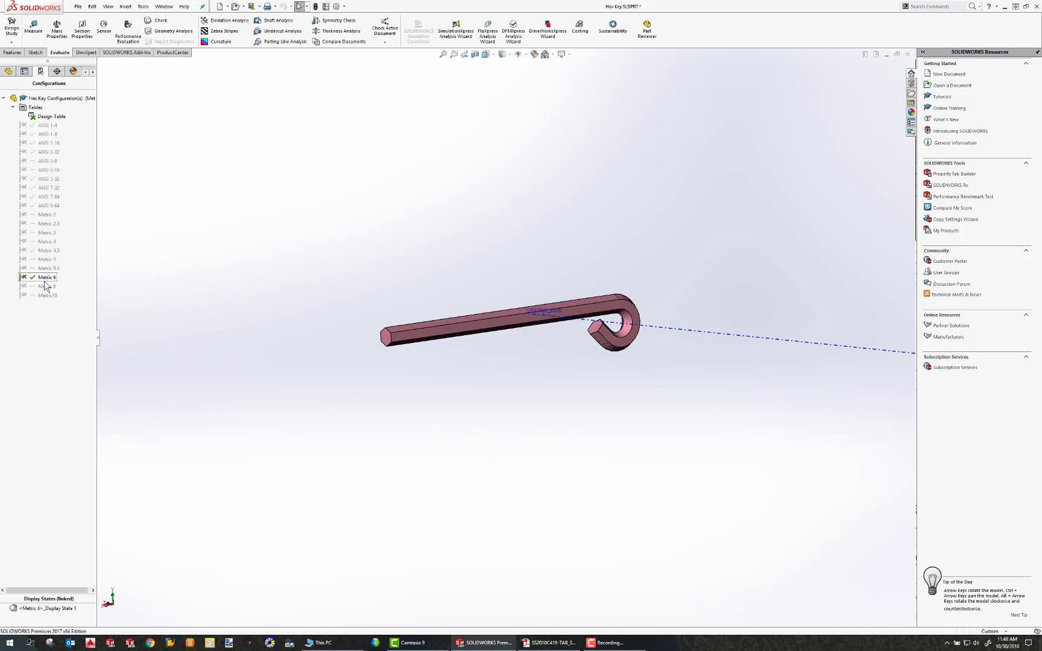
{"action": "double_click", "coordinate": [50, 289]}
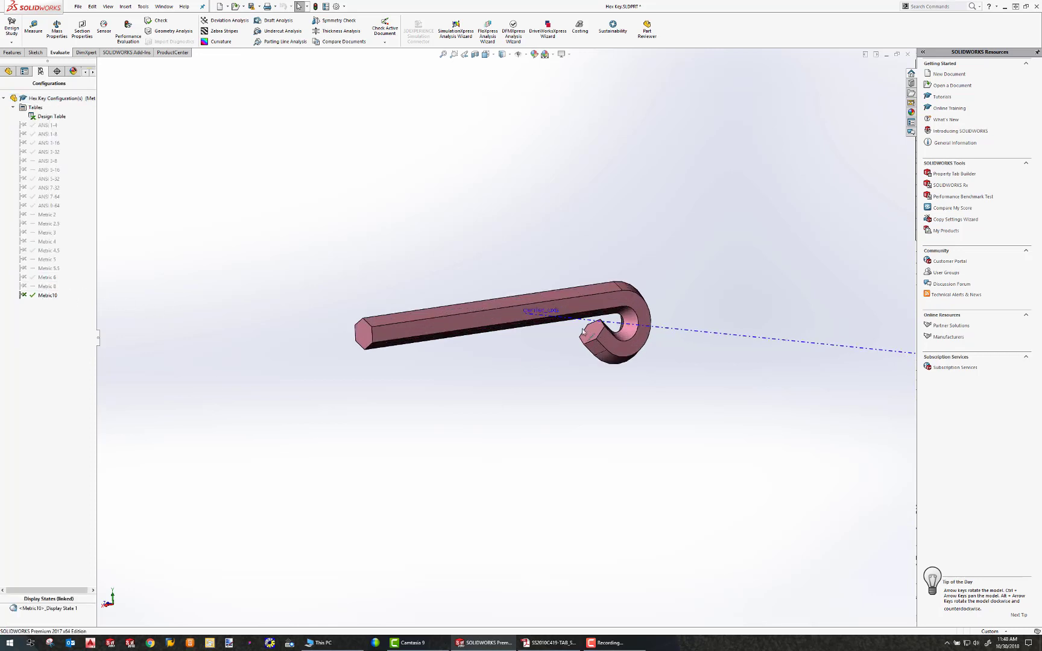
Activate the ANSI 3-8 configuration and inspect the hex key, ending with the ANSI 1-8 configuration active.
{"action": "double_click", "coordinate": [53, 180]}
{"action": "double_click", "coordinate": [49, 161]}
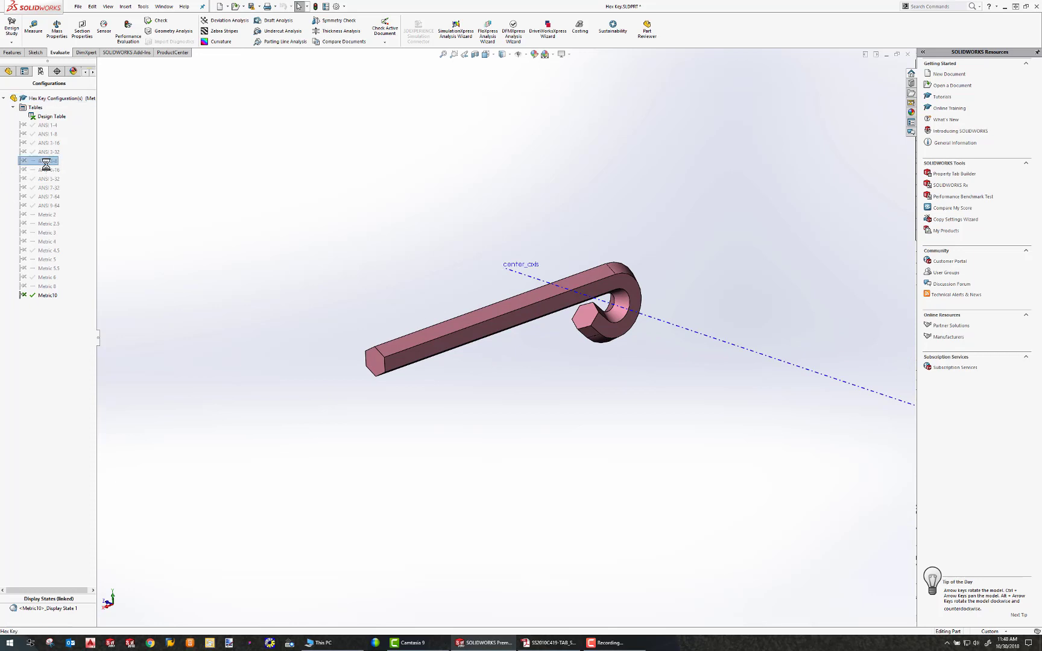
{"action": "mouse_move", "coordinate": [577, 319]}
{"action": "middle_mouse_down"}
{"action": "mouse_move", "coordinate": [627, 274]}
{"action": "mouse_move", "coordinate": [596, 323]}
{"action": "middle_mouse_up"}
{"action": "double_click", "coordinate": [49, 133]}
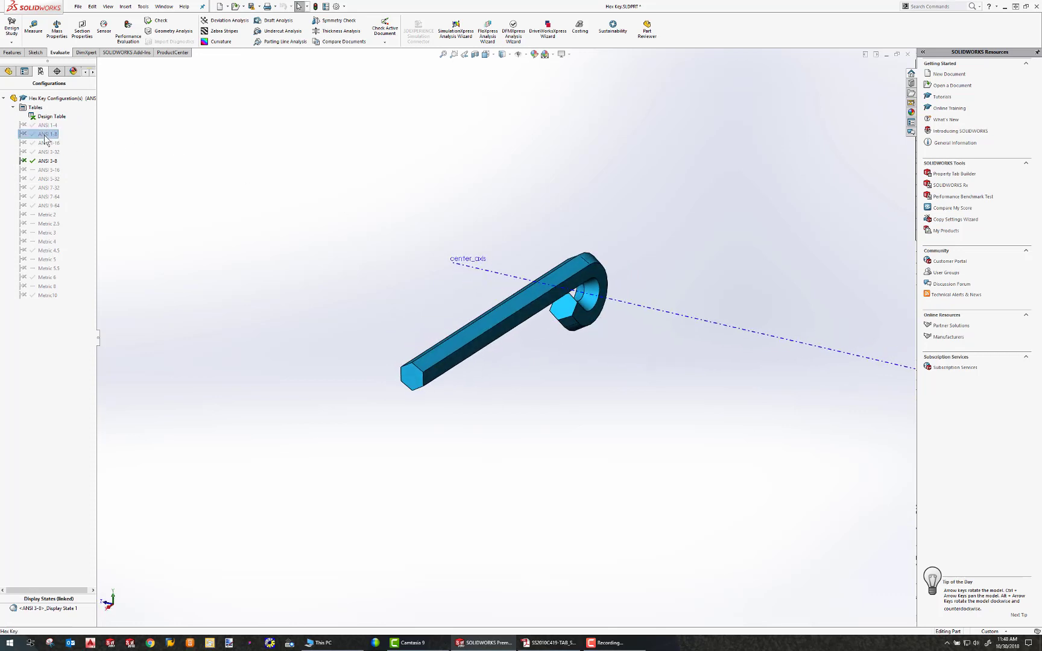
{"action": "middle_click_drag", "start_coordinate": [468, 300], "coordinate": [260, 194]}
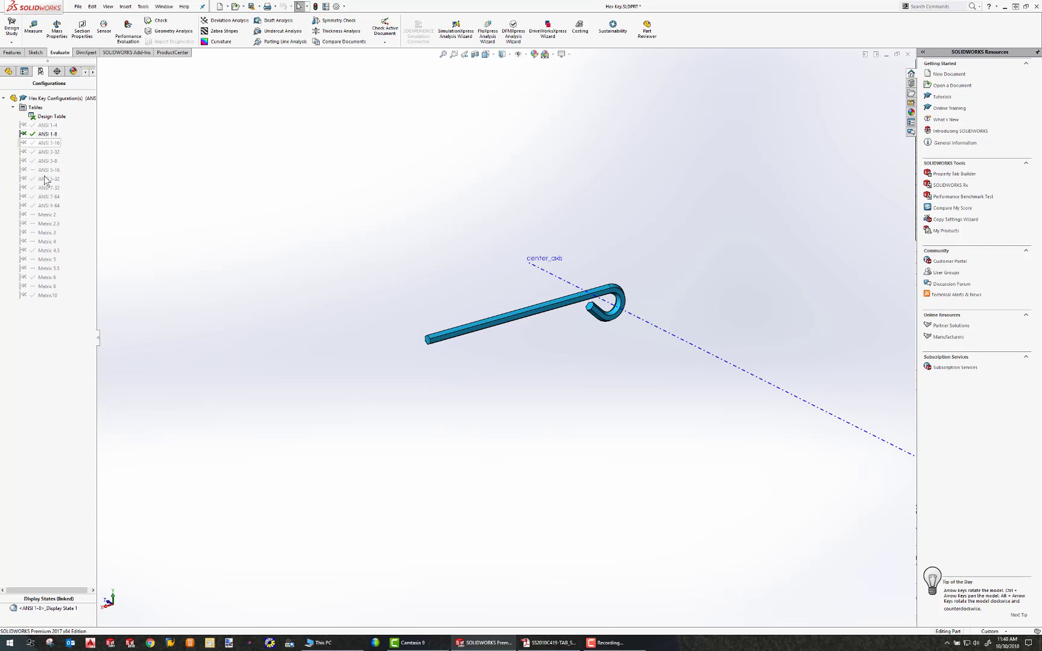
Open the hex key's design table in a new window without adding any rows or columns, and select the Length@Sketch1 header.
{"action": "right_click", "coordinate": [38, 119]}
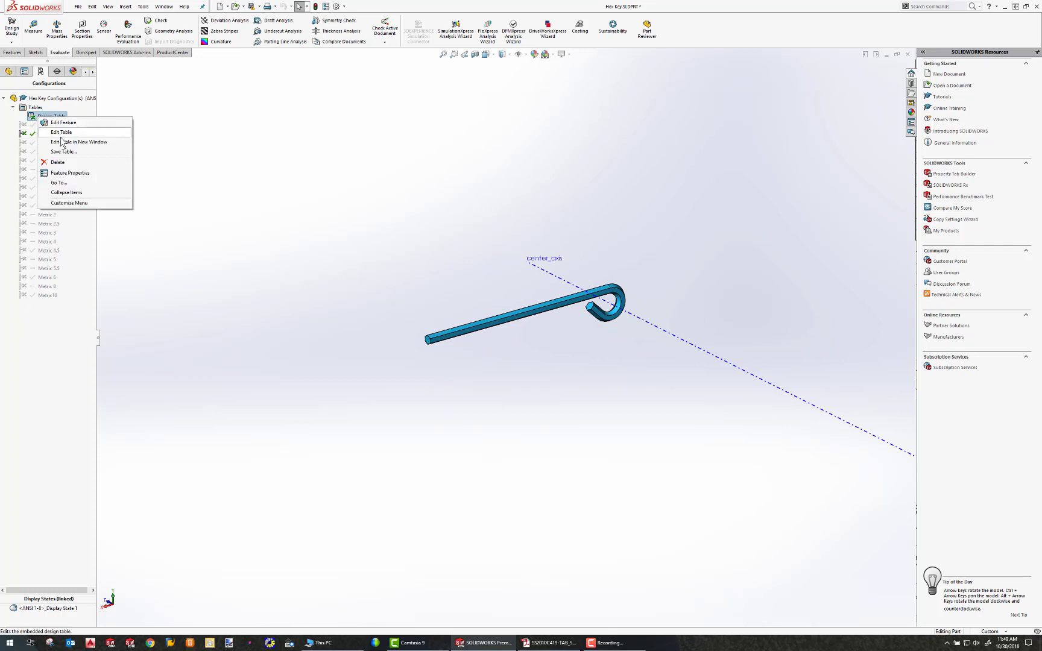
{"action": "left_click", "coordinate": [65, 144]}
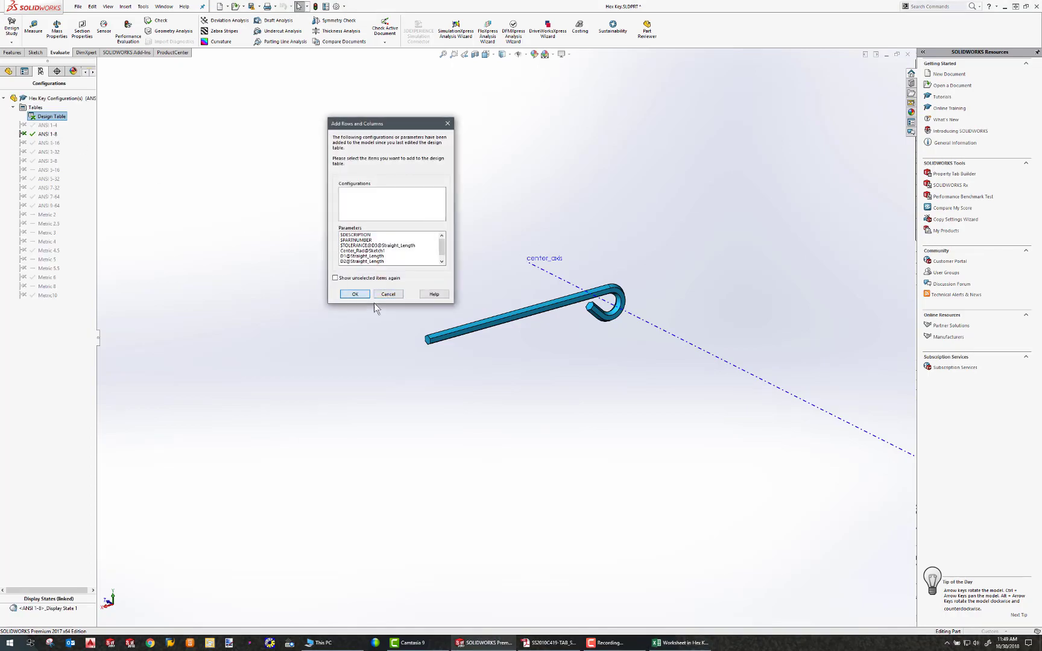
{"action": "left_click", "coordinate": [355, 294]}
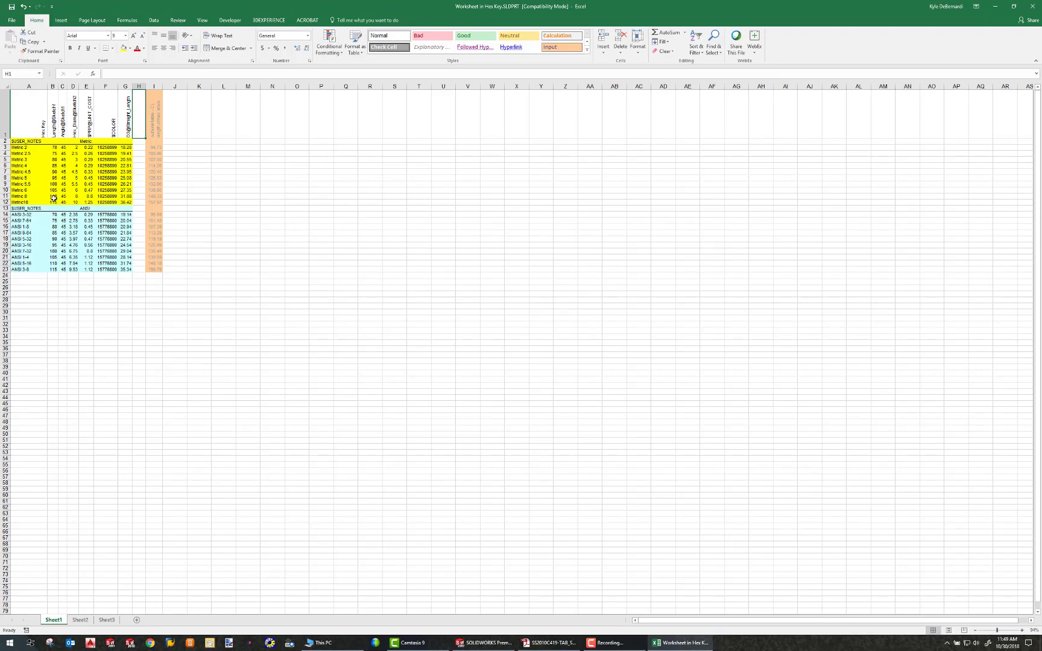
{"action": "scroll", "coordinate": [53, 197], "scroll_direction": "up", "scroll_amount": 4, "text": "ctrl"}
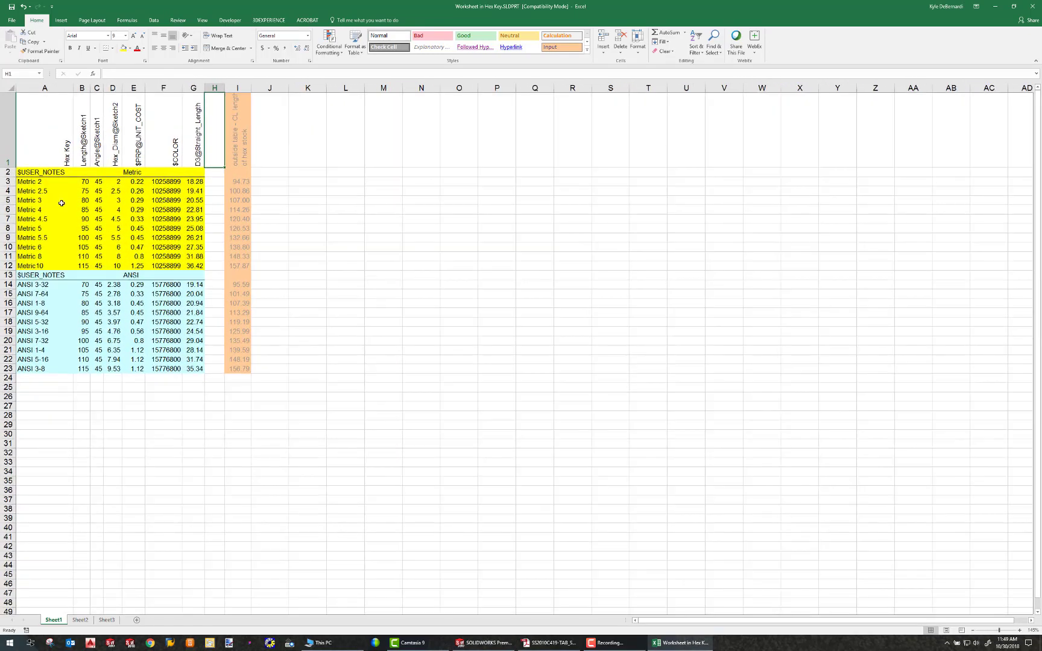
{"action": "left_click", "coordinate": [85, 154]}
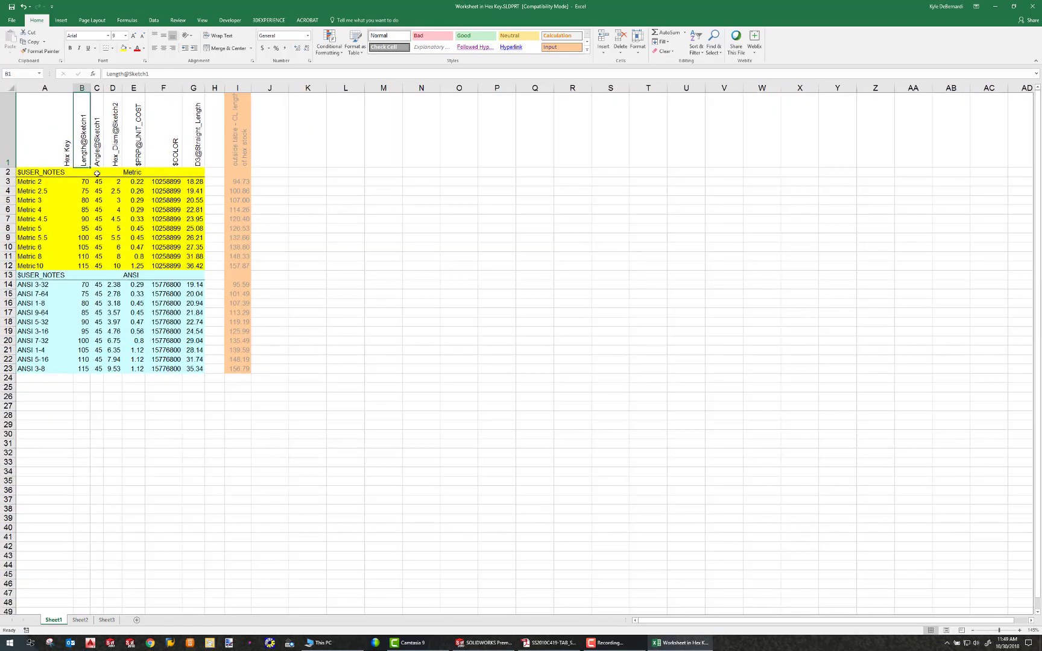
Review the design table's Angle@Sketch1, Hex_Diam@Sketch2 and $PRP@UNIT_COST headers and the metric $COLOR and D3@Straight_Length values, then return to the hex key model.
{"action": "left_click", "coordinate": [98, 159]}
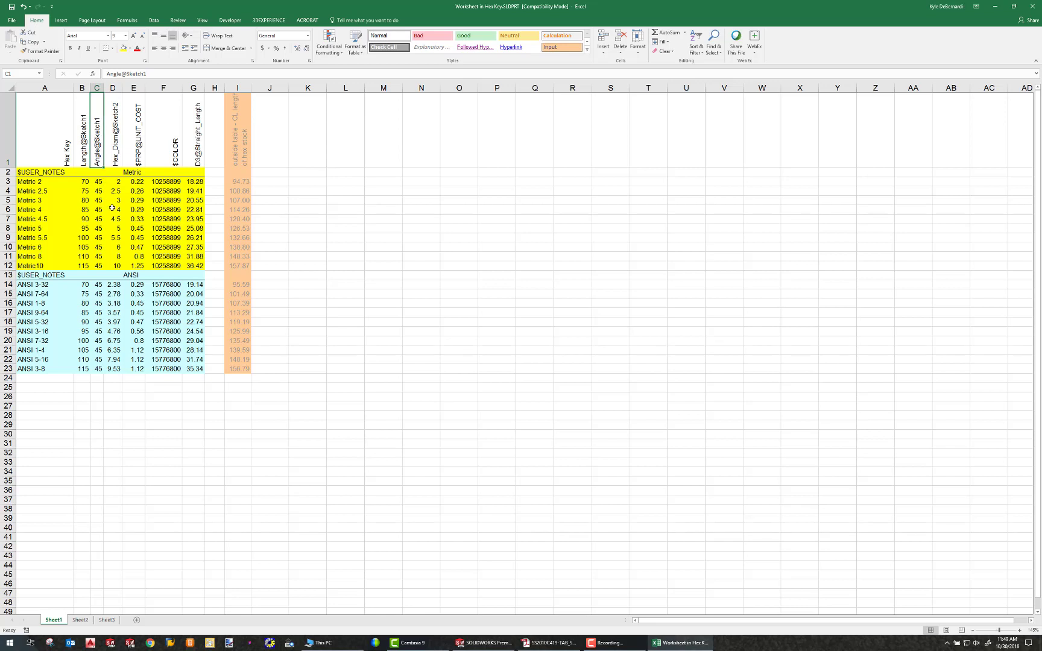
{"action": "left_click", "coordinate": [114, 138]}
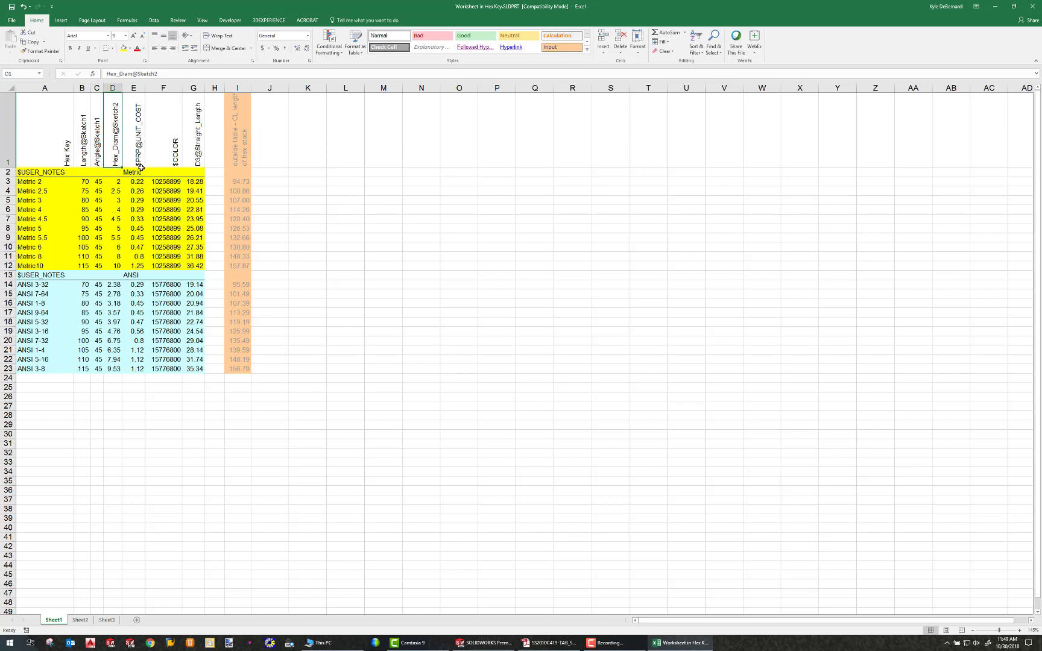
{"action": "left_click", "coordinate": [140, 160]}
{"action": "left_click_drag", "start_coordinate": [168, 183], "coordinate": [167, 275]}
{"action": "left_click_drag", "start_coordinate": [194, 182], "coordinate": [199, 265]}
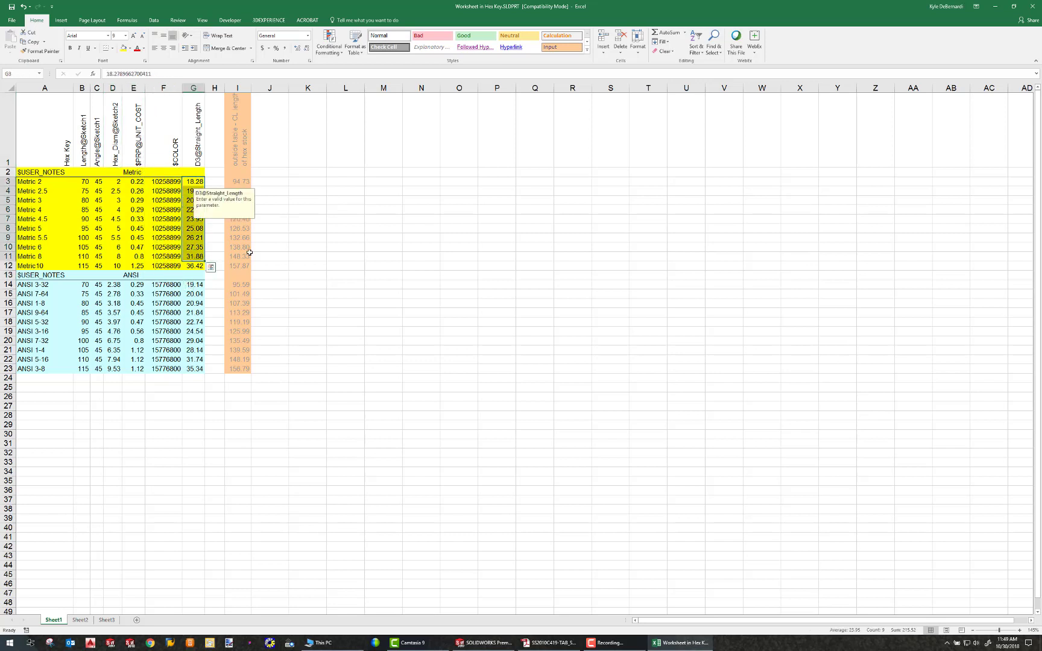
{"action": "left_click", "coordinate": [276, 249]}
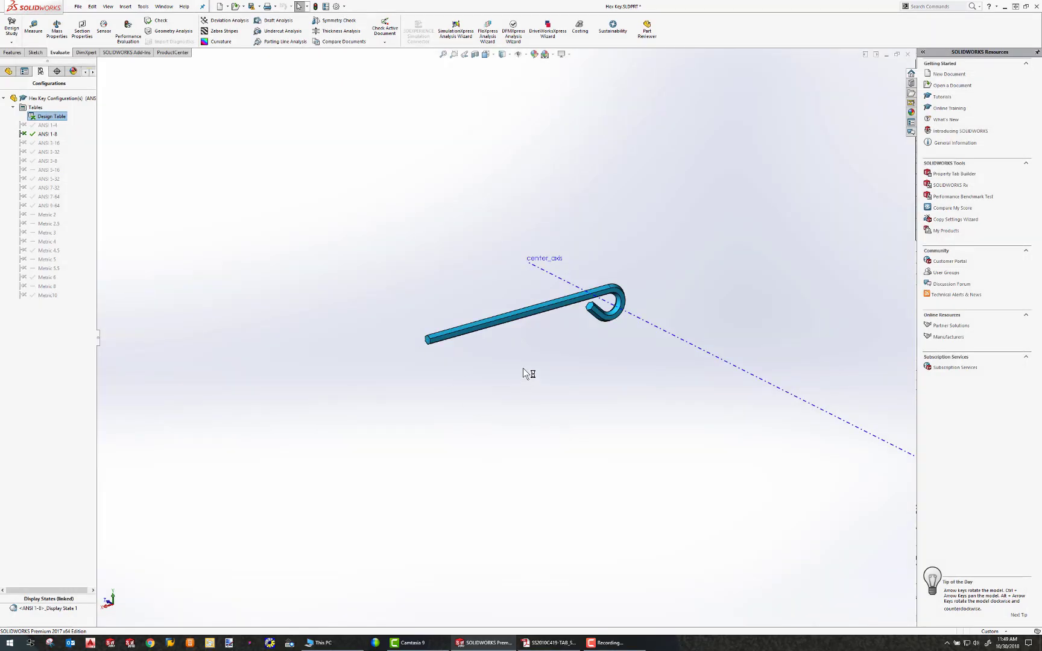
Close the hex key part without saving and discard its changes in the Hex Key Assembly.
{"action": "middle_click_drag", "start_coordinate": [523, 369], "coordinate": [675, 349]}
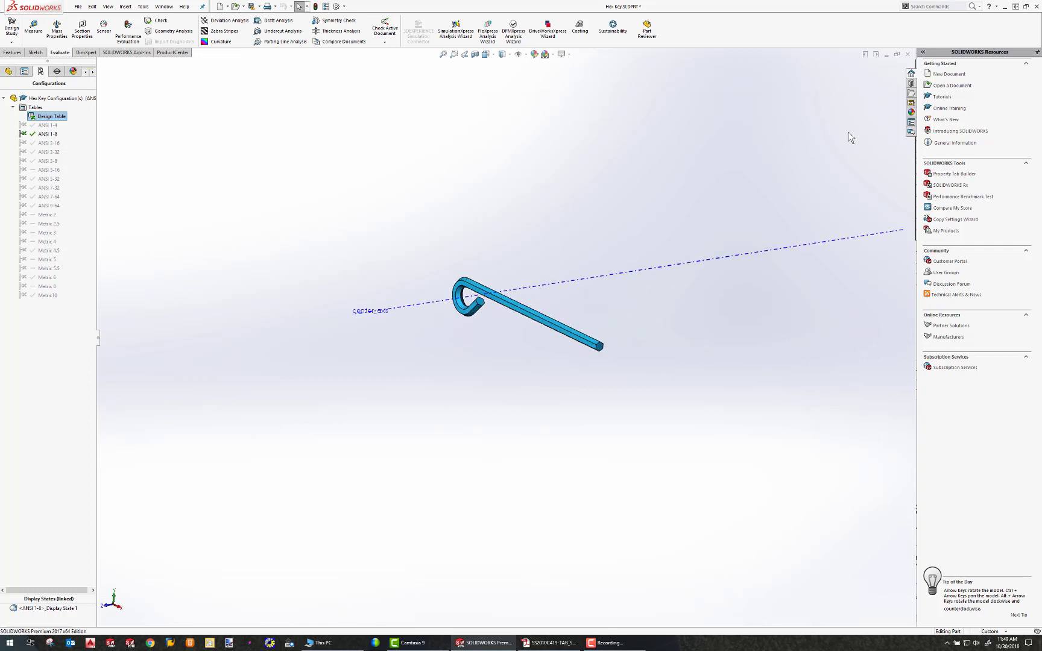
{"action": "left_click", "coordinate": [908, 54]}
{"action": "left_click", "coordinate": [548, 323]}
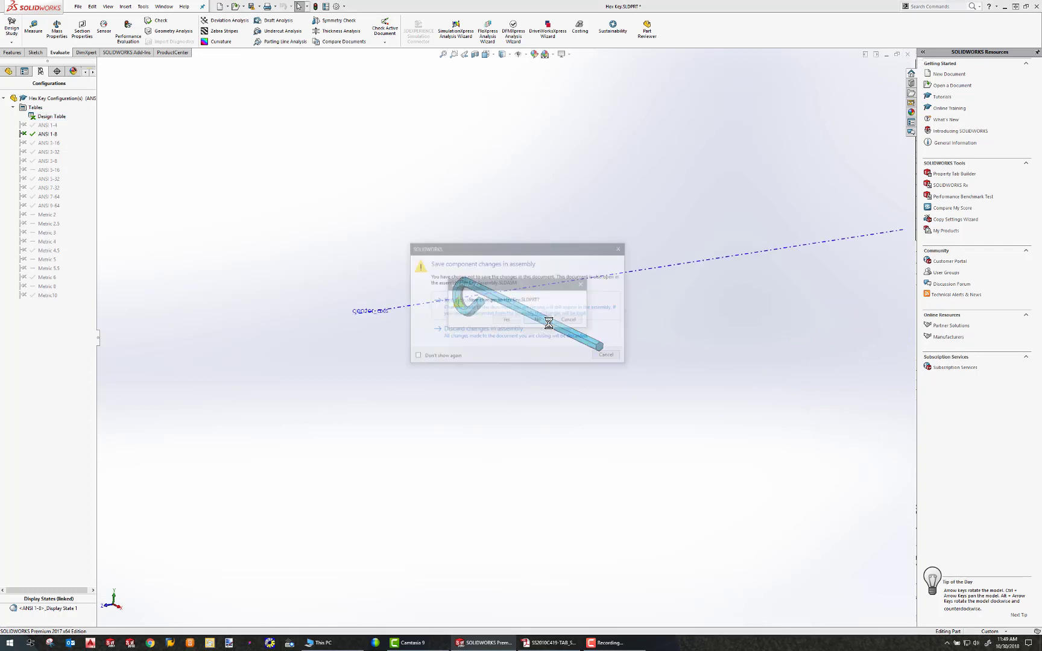
{"action": "left_click", "coordinate": [505, 332]}
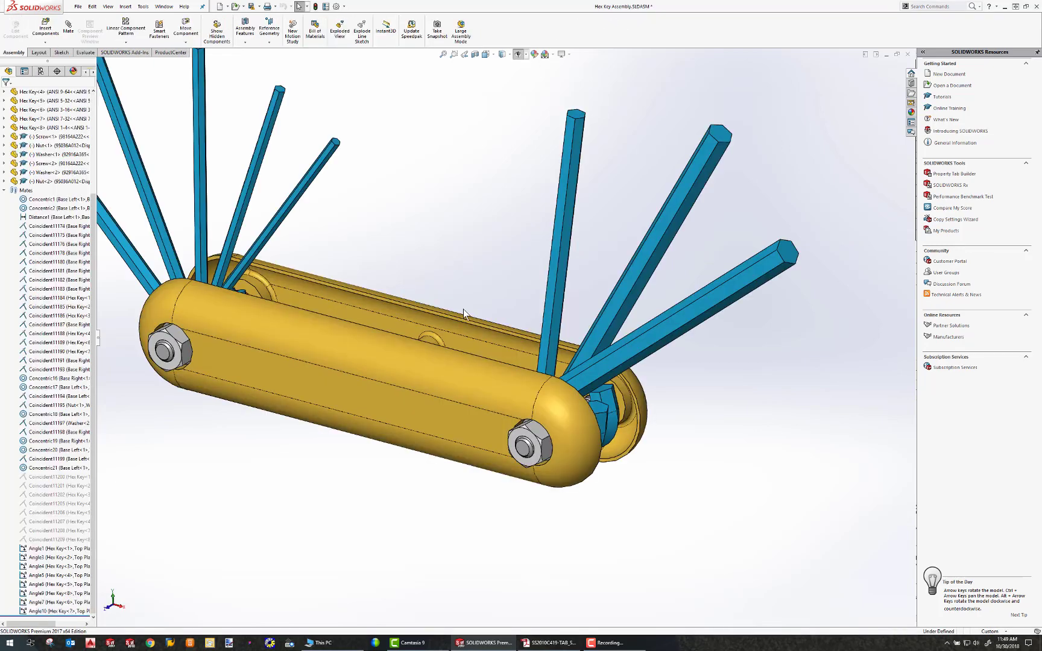
Collapse the assembly's mates list and highlight the Hex Key<5>, Hex Key<7> and Hex Key<8> instances in turn.
{"action": "left_click", "coordinate": [5, 191]}
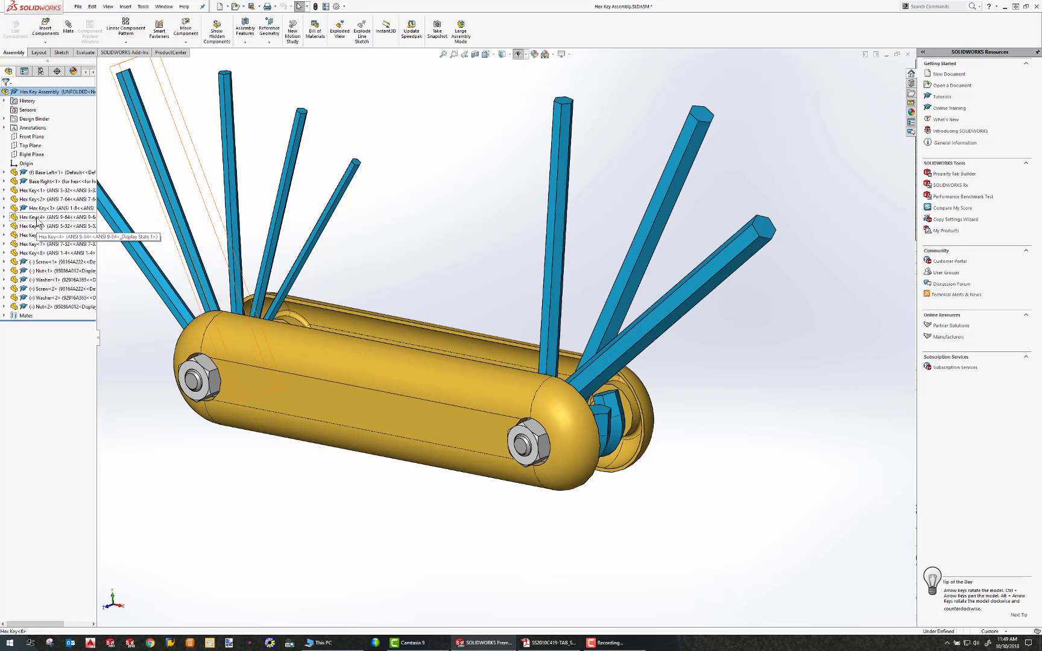
{"action": "left_click", "coordinate": [37, 226]}
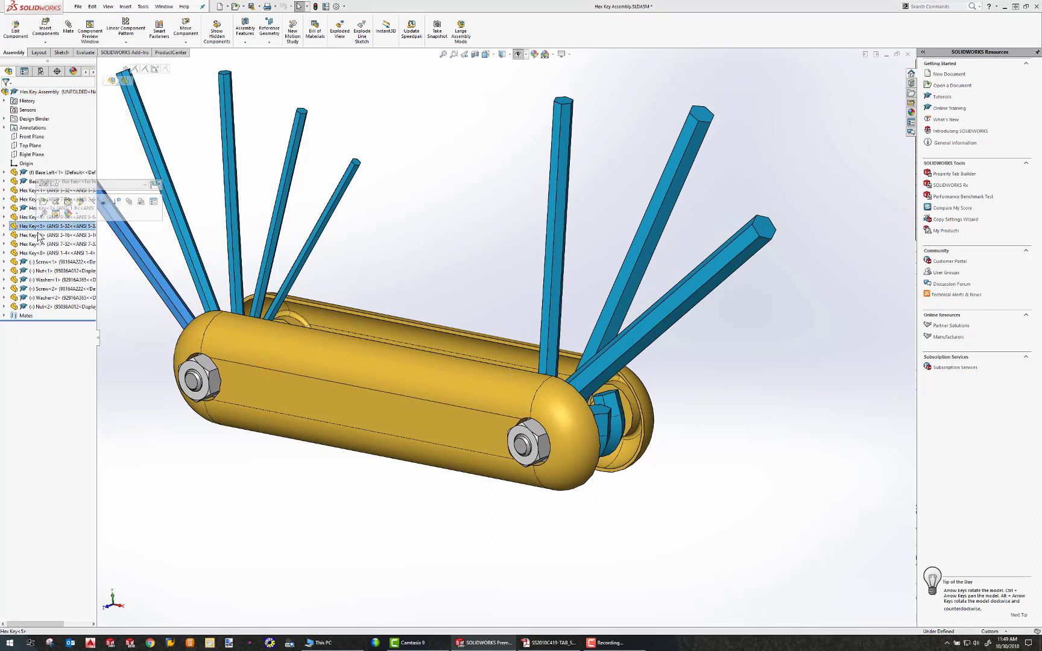
{"action": "left_click", "coordinate": [41, 245]}
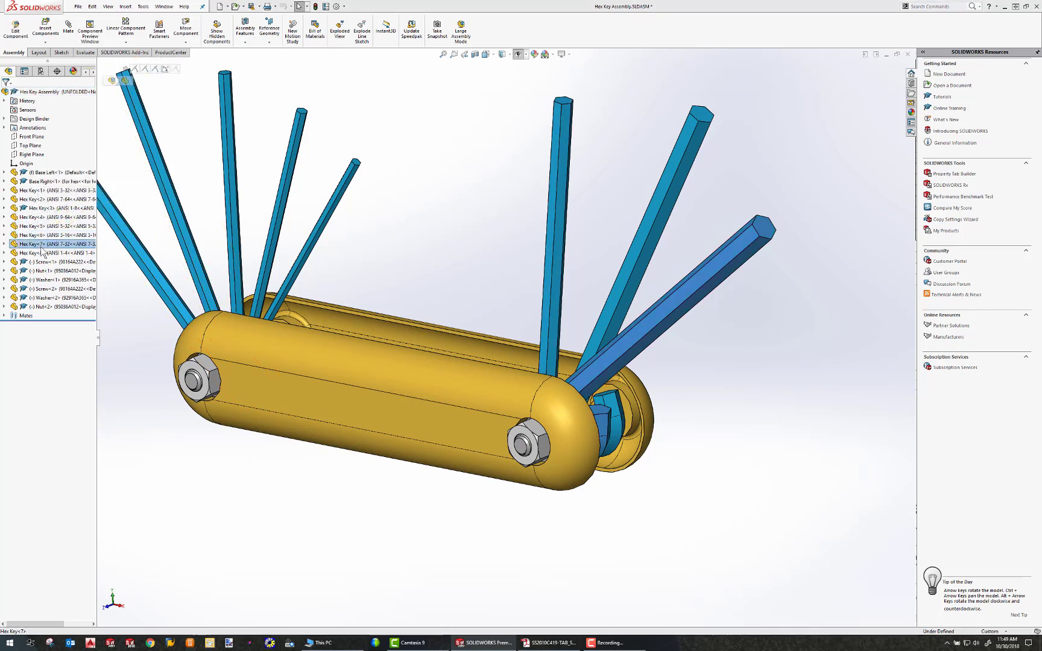
{"action": "left_click", "coordinate": [41, 253]}
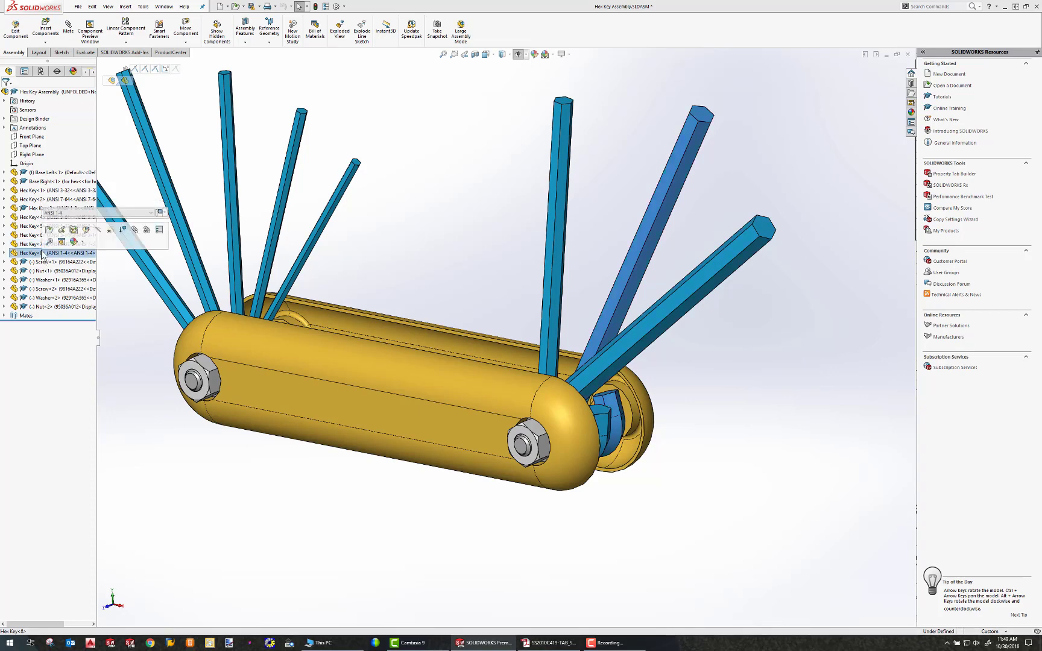
Check which configuration Hex Key<1>, Hex Key<2>, Hex Key<3> and Hex Key<4> each use, viewing the available configurations for Hex Key<1>.
{"action": "left_click", "coordinate": [41, 192]}
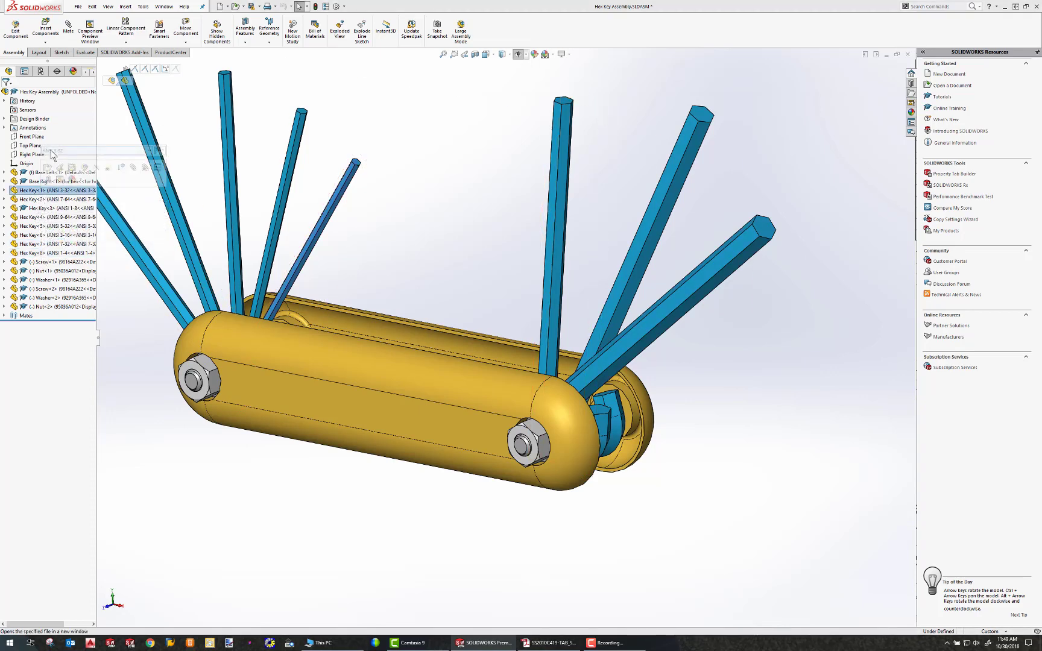
{"action": "left_click", "coordinate": [149, 155]}
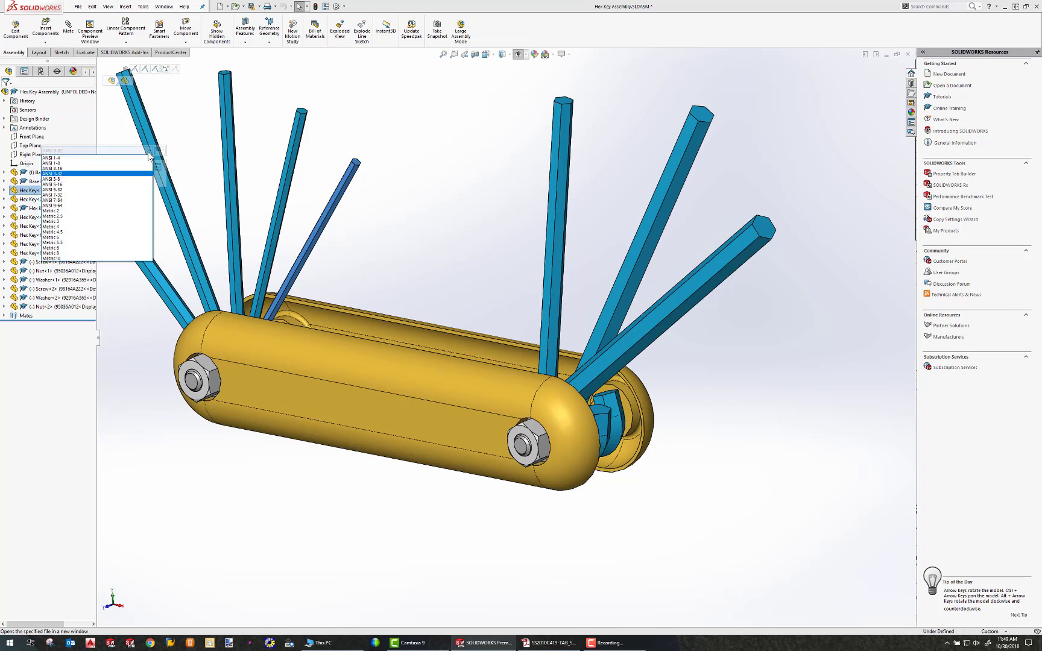
{"action": "left_click", "coordinate": [39, 199]}
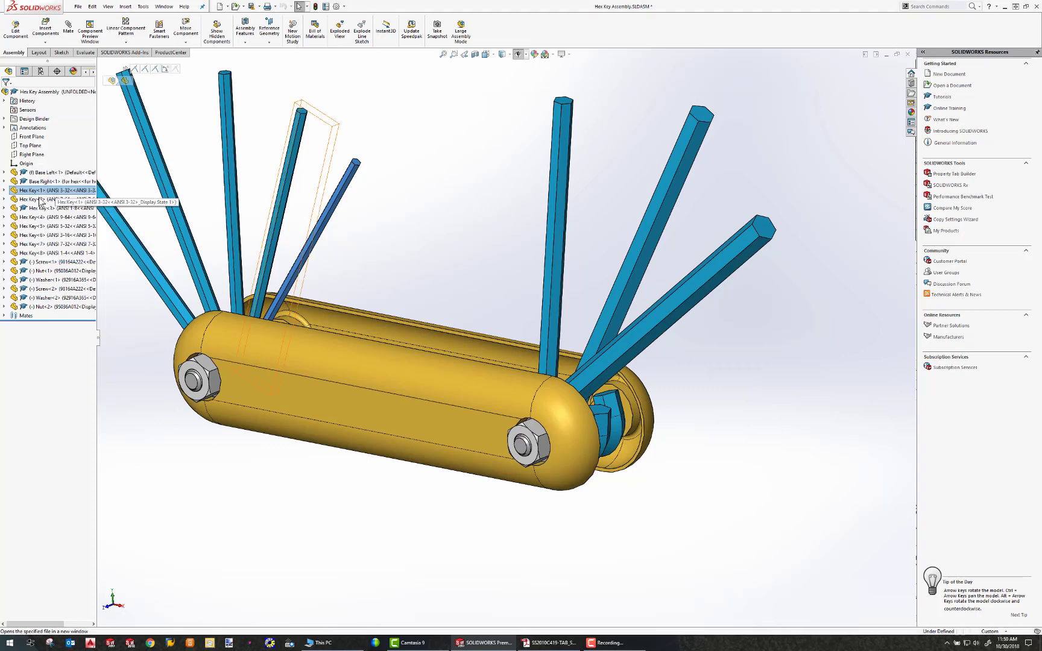
{"action": "left_click", "coordinate": [39, 200]}
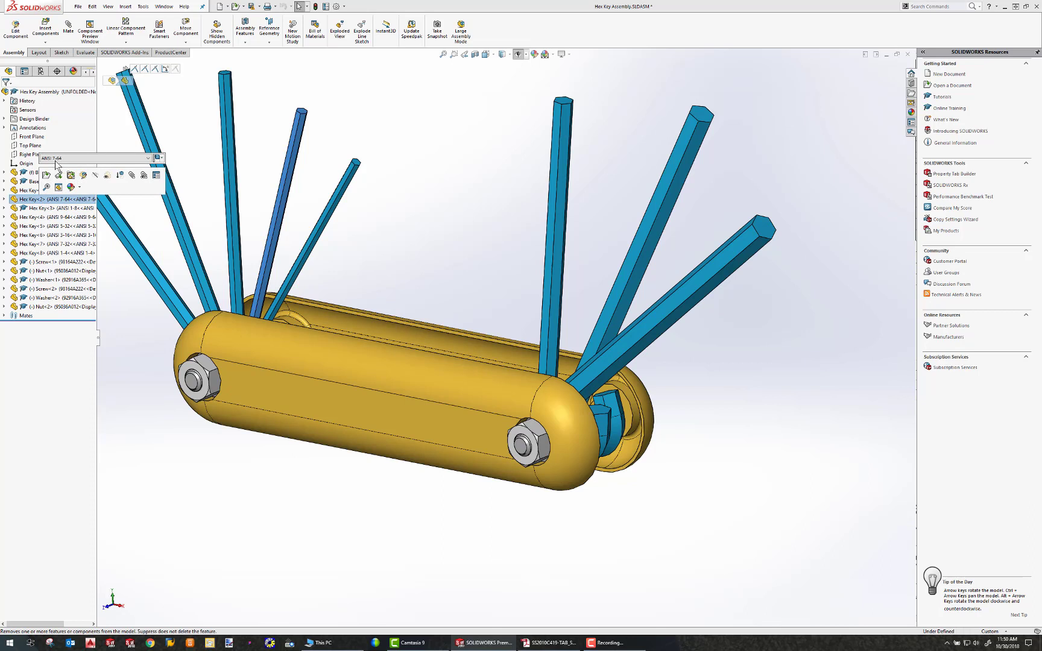
{"action": "left_click", "coordinate": [42, 208]}
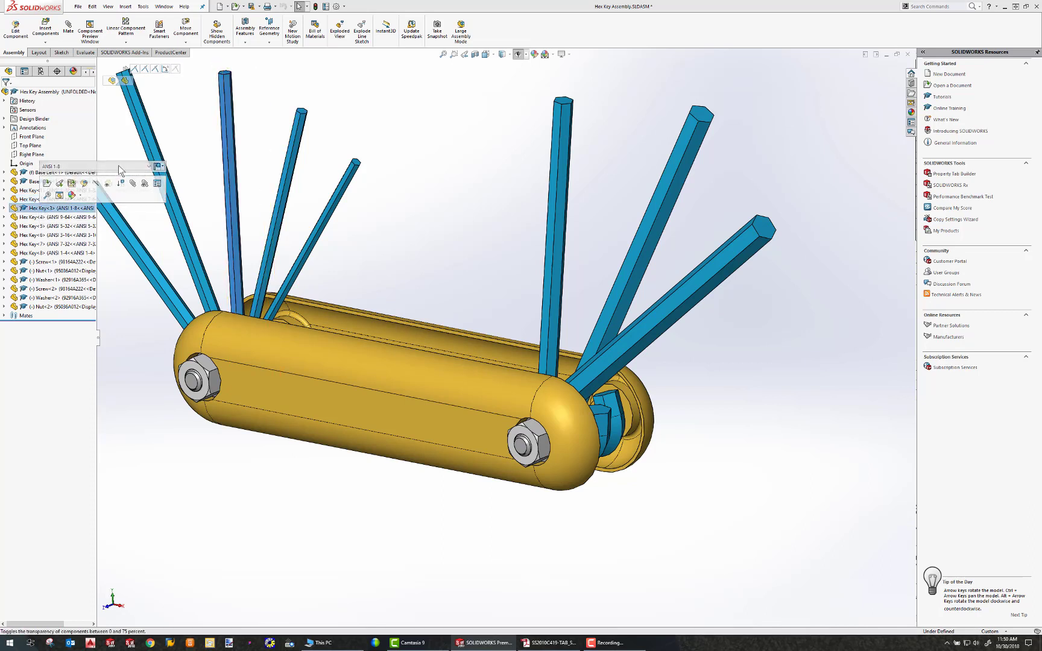
{"action": "left_click", "coordinate": [44, 217]}
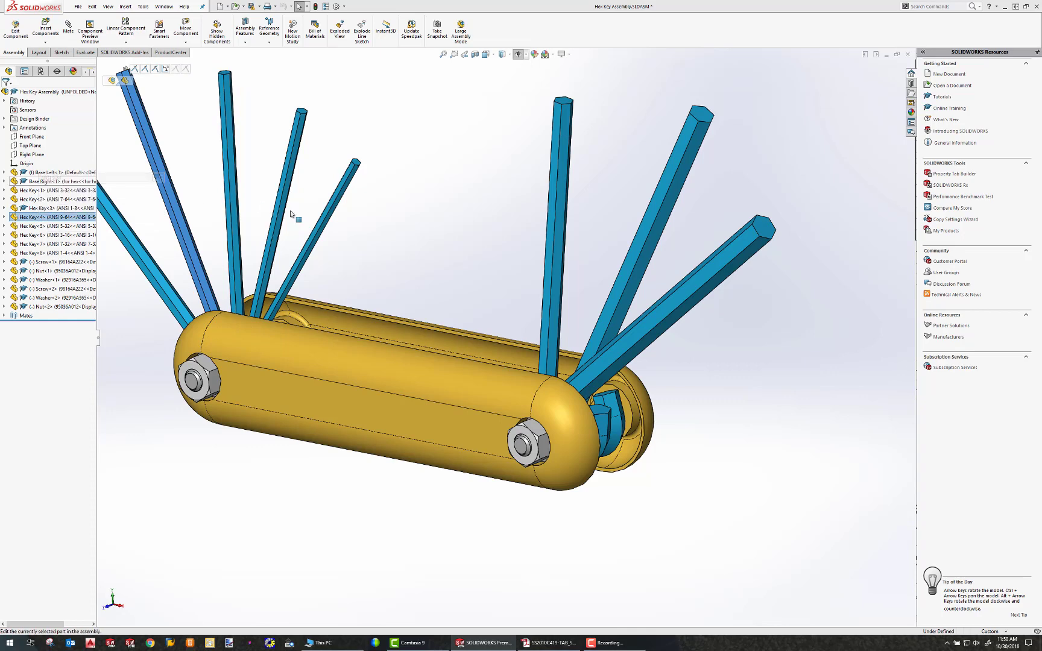
Switch the Hex Key<4> instance to the Metric 4 configuration and inspect the changed key in the assembly.
{"action": "left_click", "coordinate": [378, 263]}
{"action": "scroll", "coordinate": [288, 278], "scroll_direction": "down", "scroll_amount": 3}
{"action": "scroll", "coordinate": [286, 277], "scroll_direction": "up", "scroll_amount": 3}
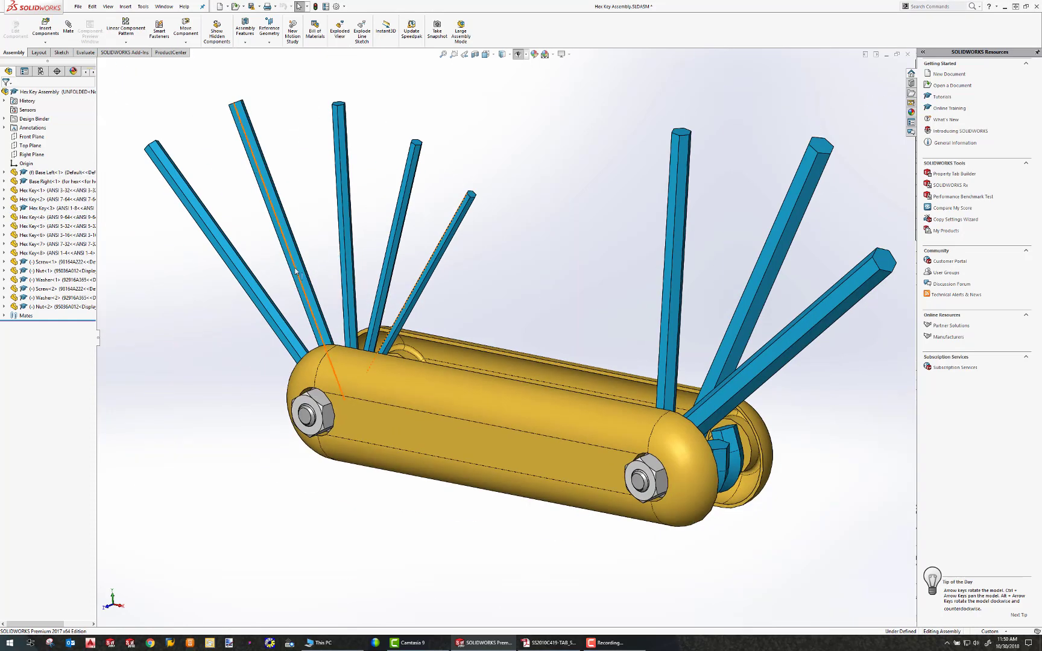
{"action": "left_click", "coordinate": [300, 269]}
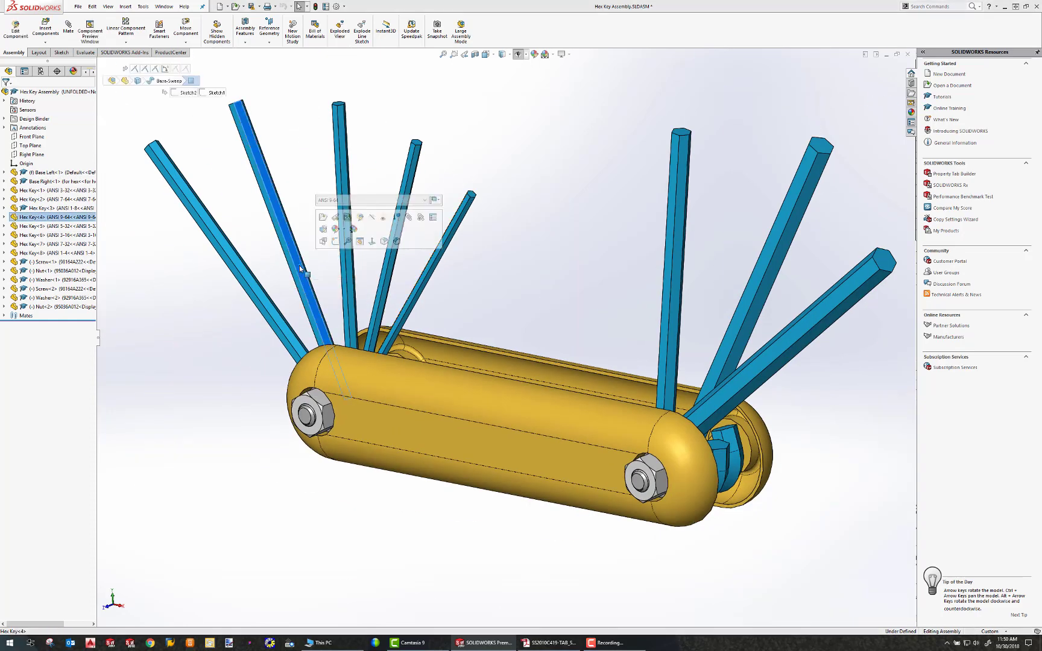
{"action": "left_click", "coordinate": [425, 201]}
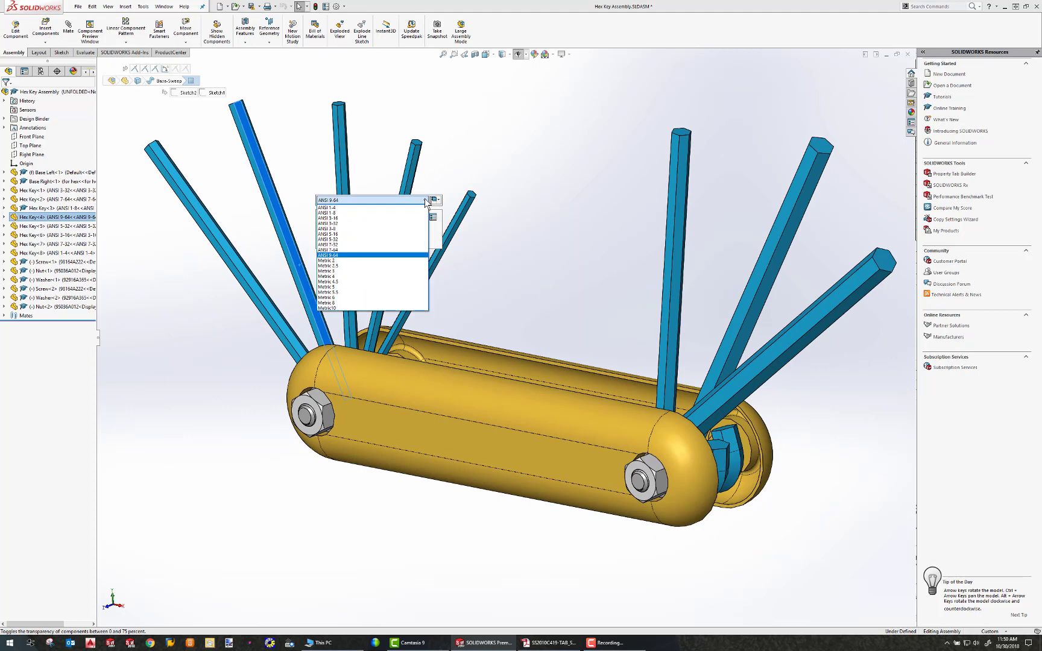
{"action": "left_click", "coordinate": [349, 276]}
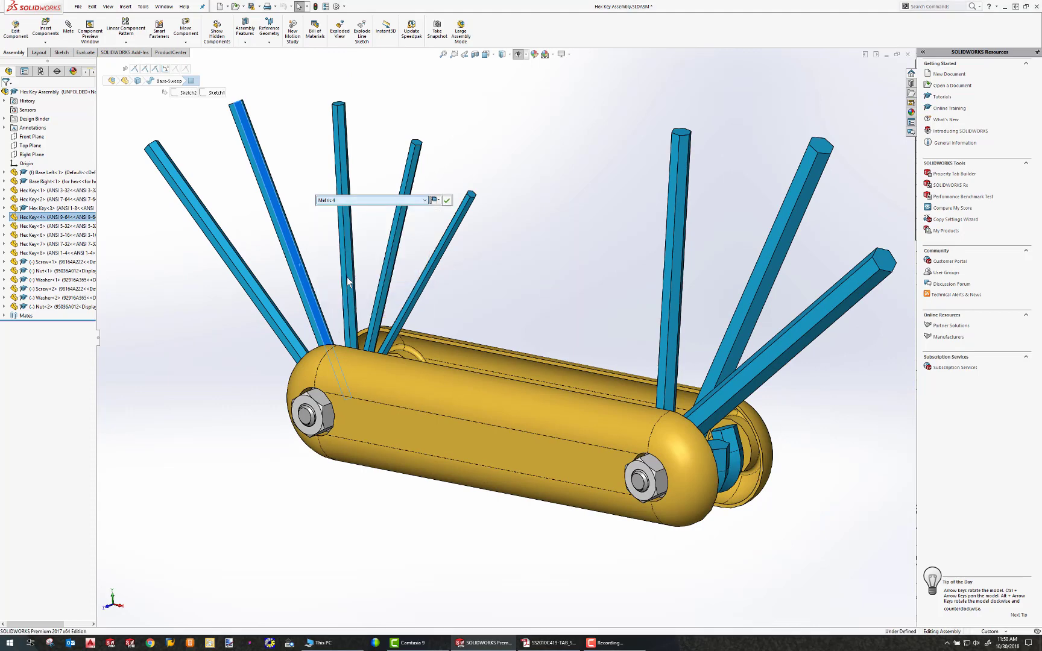
{"action": "left_click", "coordinate": [448, 205]}
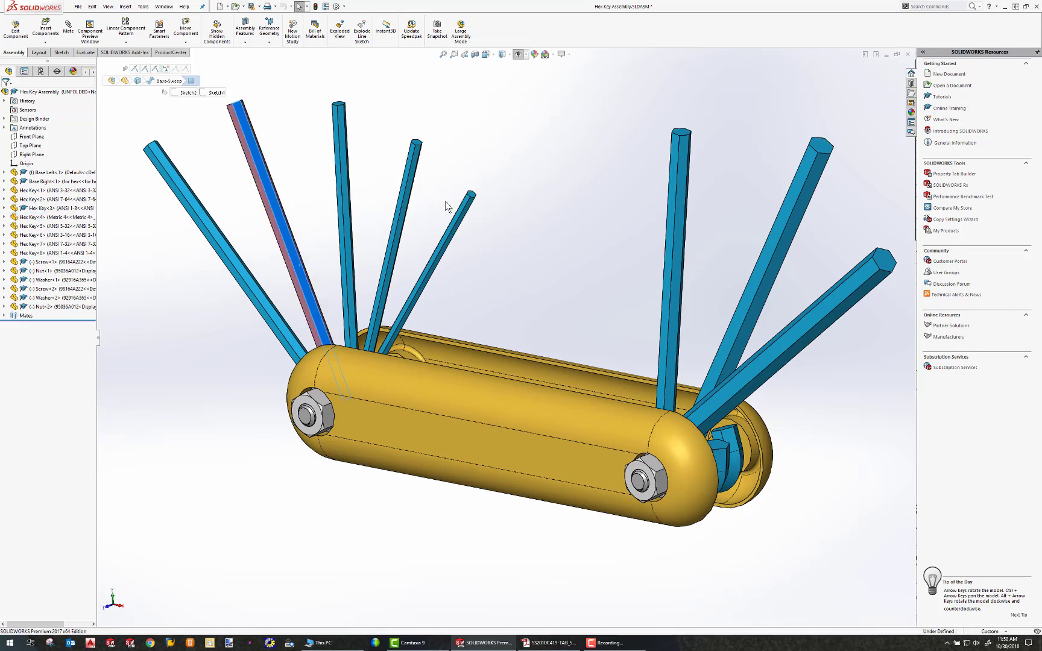
{"action": "mouse_move", "coordinate": [305, 178]}
{"action": "middle_mouse_down"}
{"action": "mouse_move", "coordinate": [340, 390]}
{"action": "mouse_move", "coordinate": [329, 194]}
{"action": "mouse_move", "coordinate": [309, 217]}
{"action": "mouse_move", "coordinate": [295, 184]}
{"action": "middle_mouse_up"}
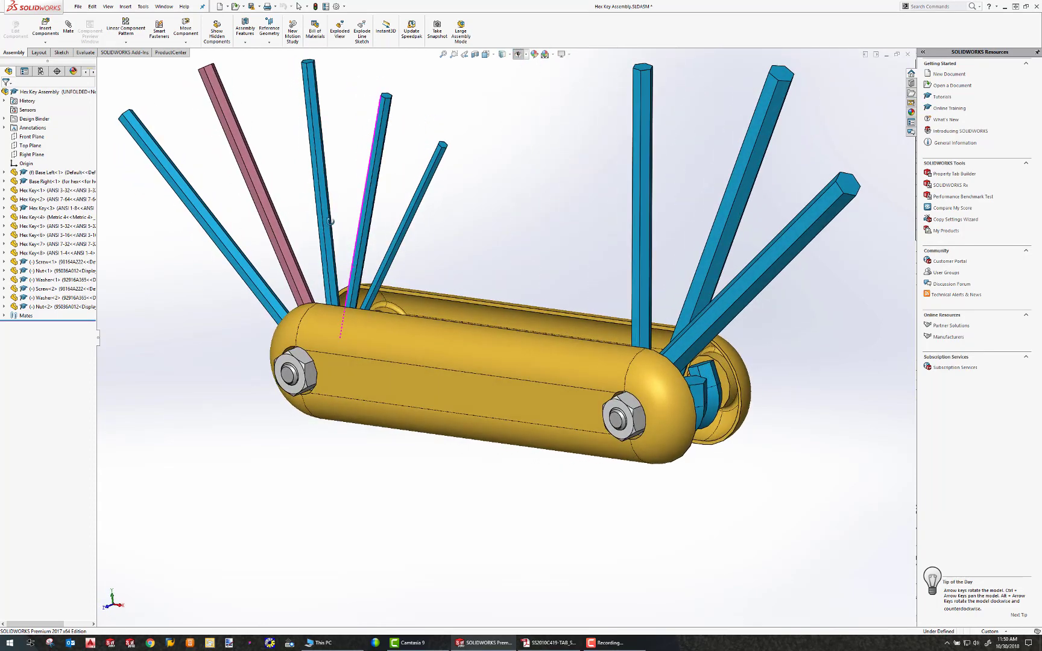
{"action": "scroll", "coordinate": [309, 215], "scroll_direction": "down", "scroll_amount": 3}
{"action": "key", "text": "f"}
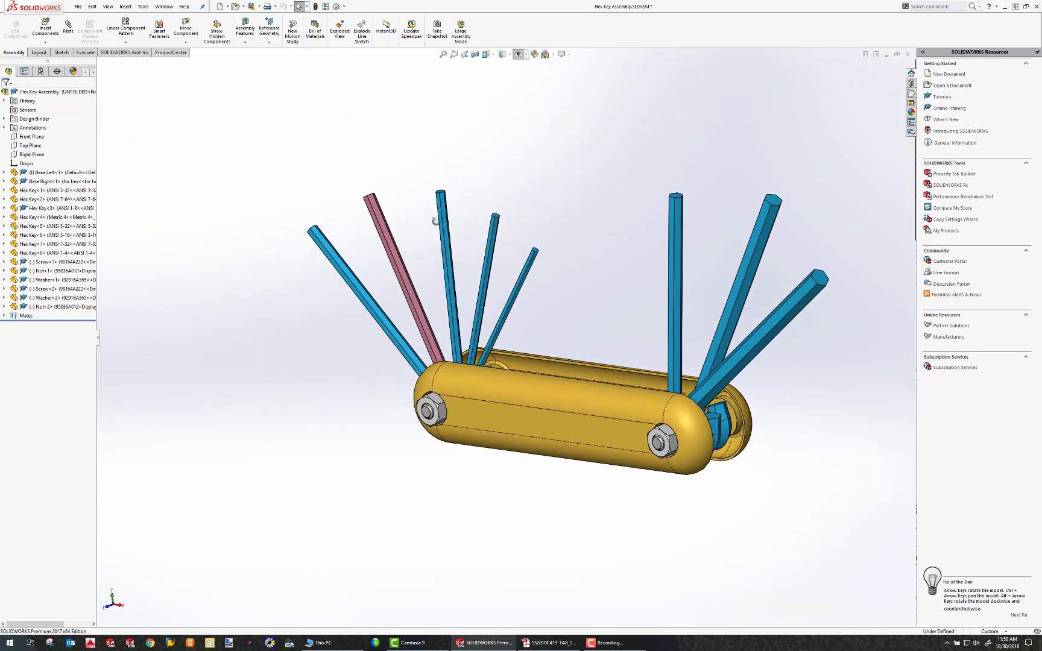
{"action": "middle_click_drag", "start_coordinate": [436, 221], "coordinate": [540, 249]}
{"action": "left_click", "coordinate": [604, 643]}
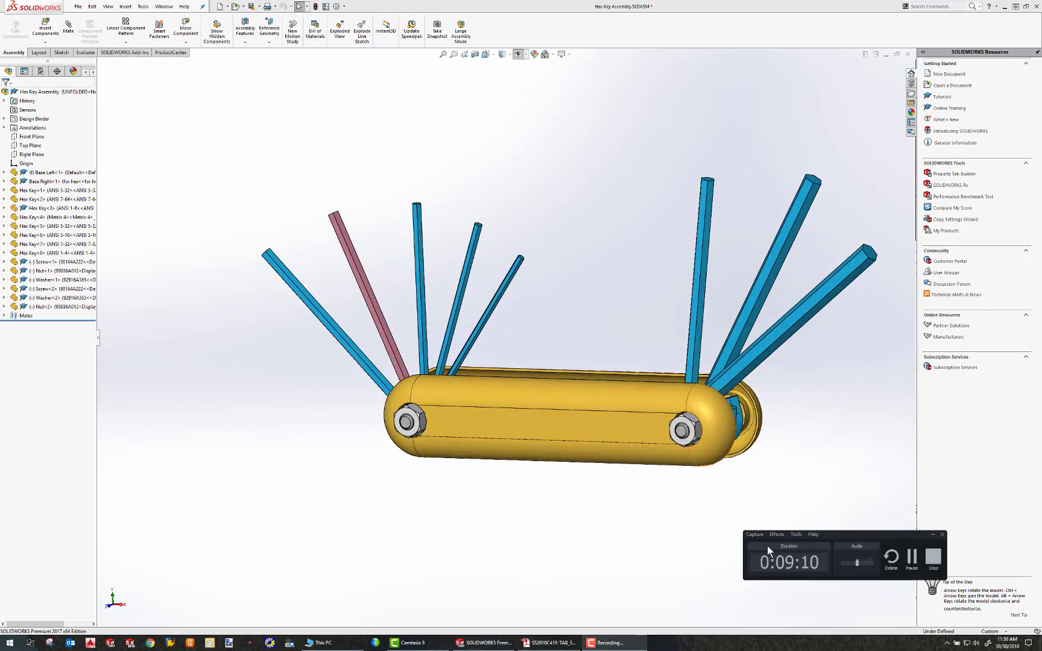